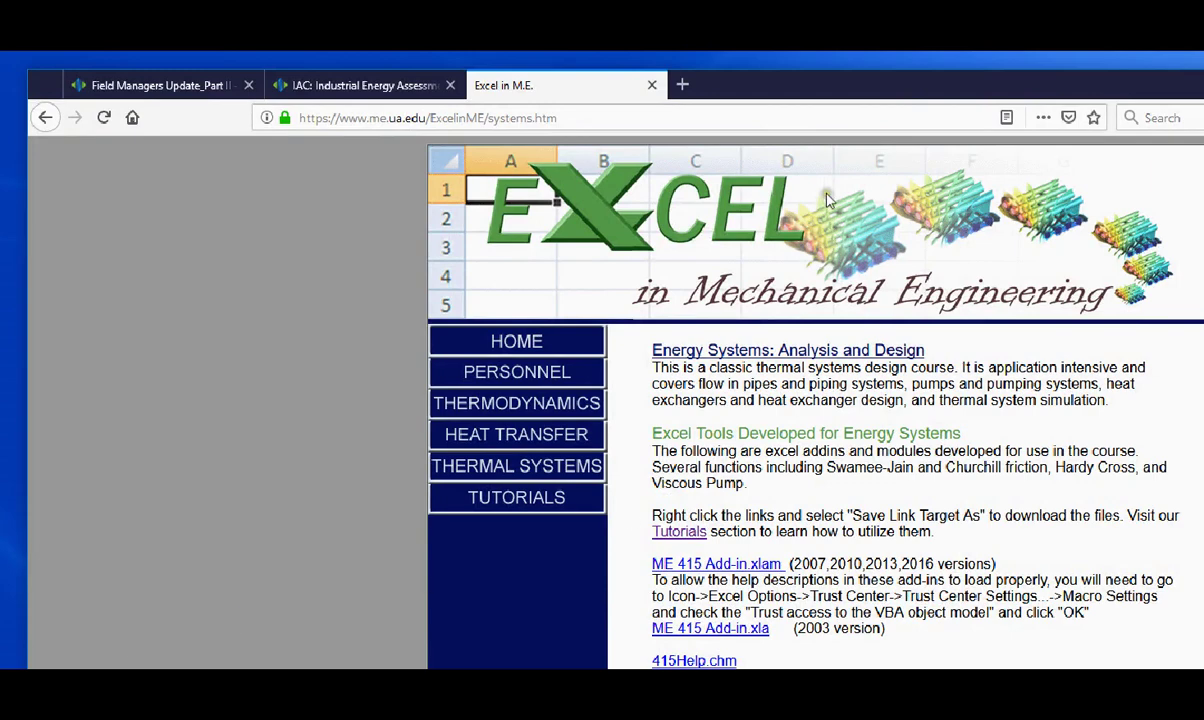
Step: Close the Field Managers Update and IAC Industrial Energy Assessment tabs, and go to the Excel in M.E. home page
click(450, 85)
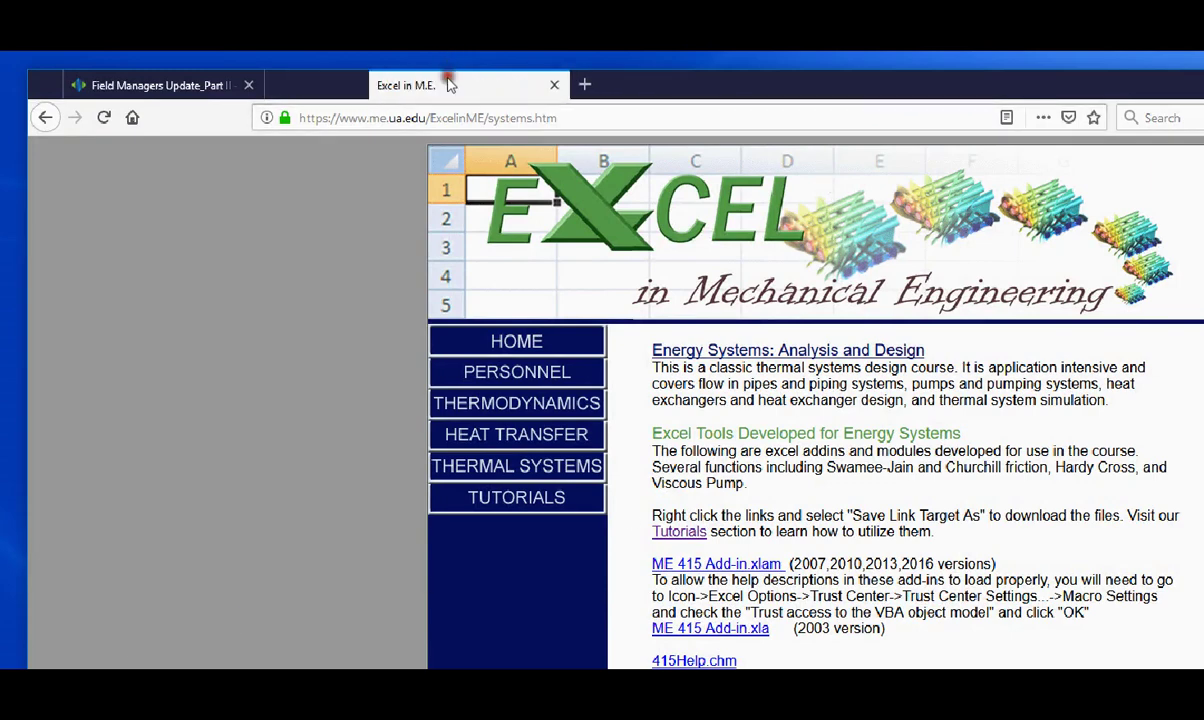
click(246, 86)
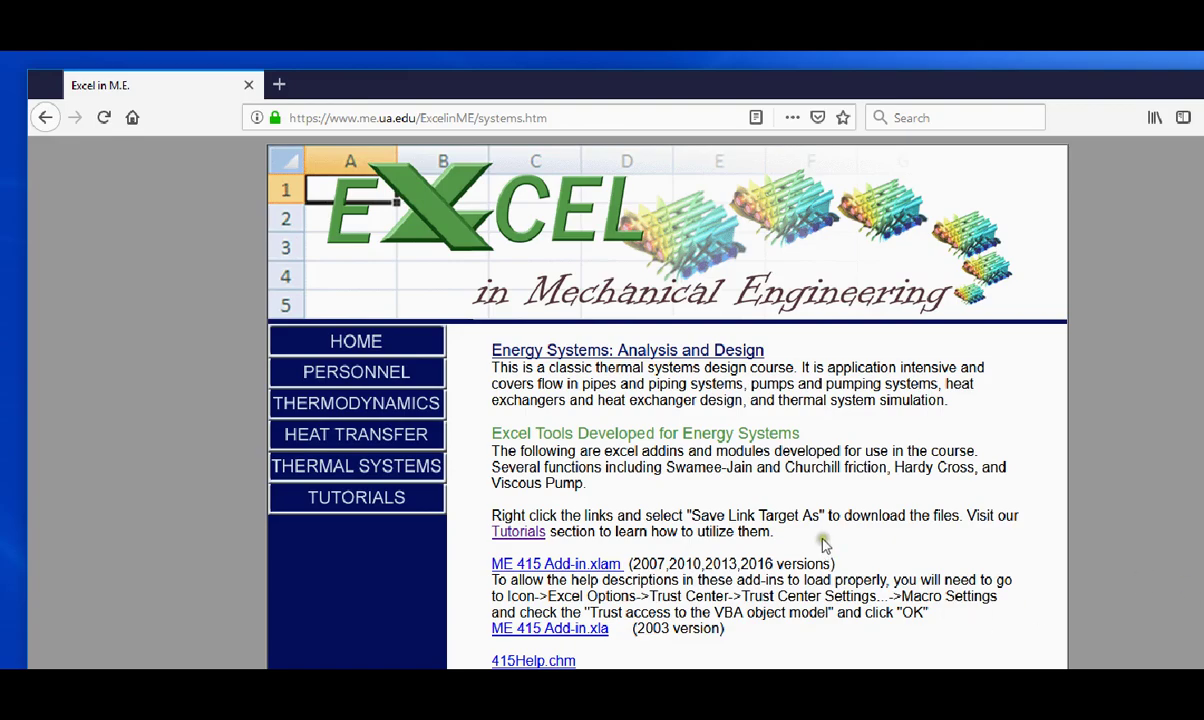
scroll(825, 546, down, 3)
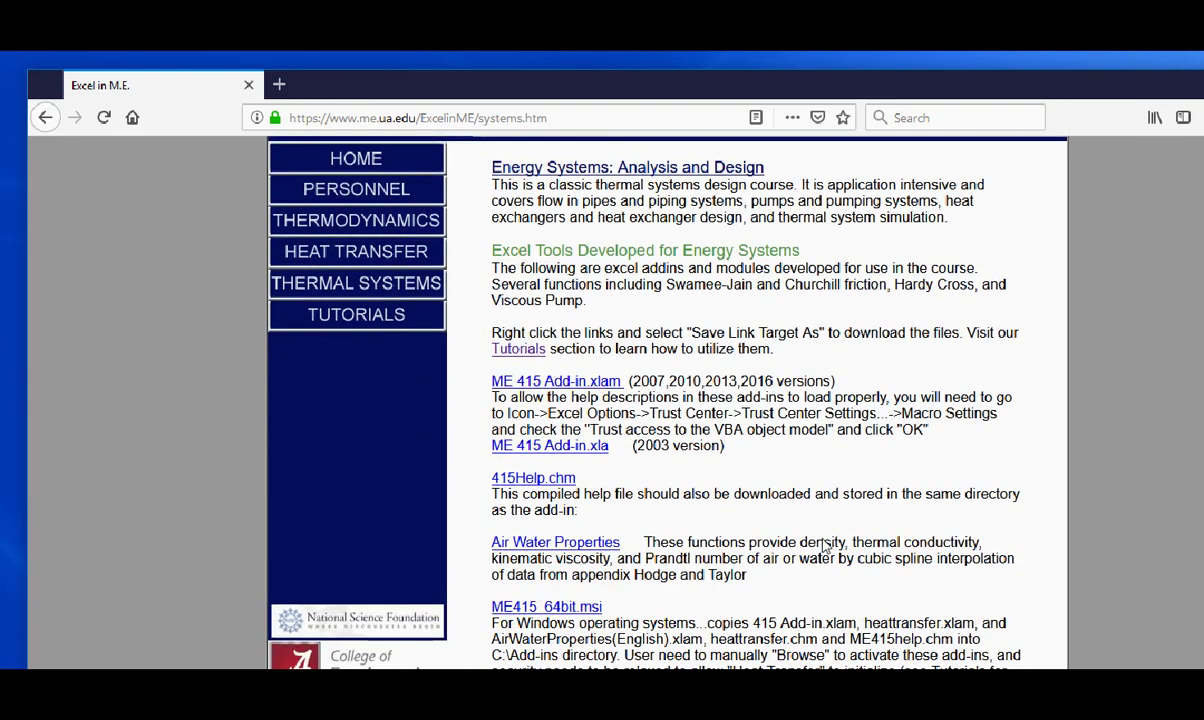
scroll(825, 546, down, 1)
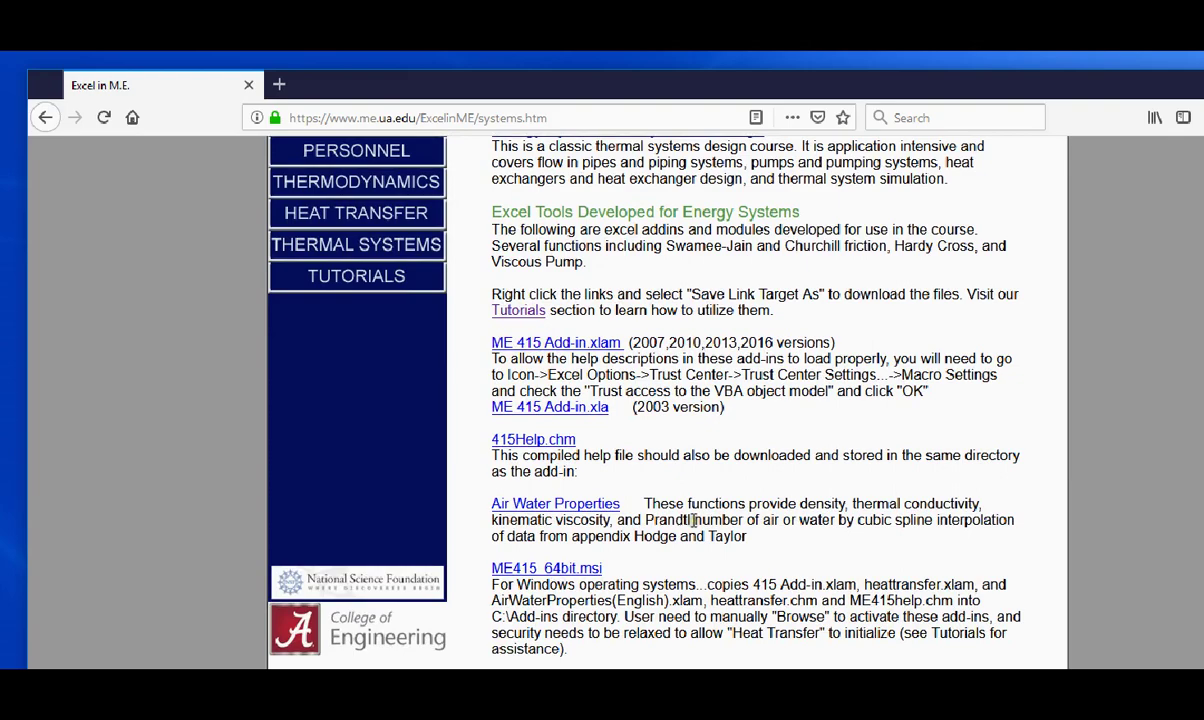
scroll(699, 562, up, 4)
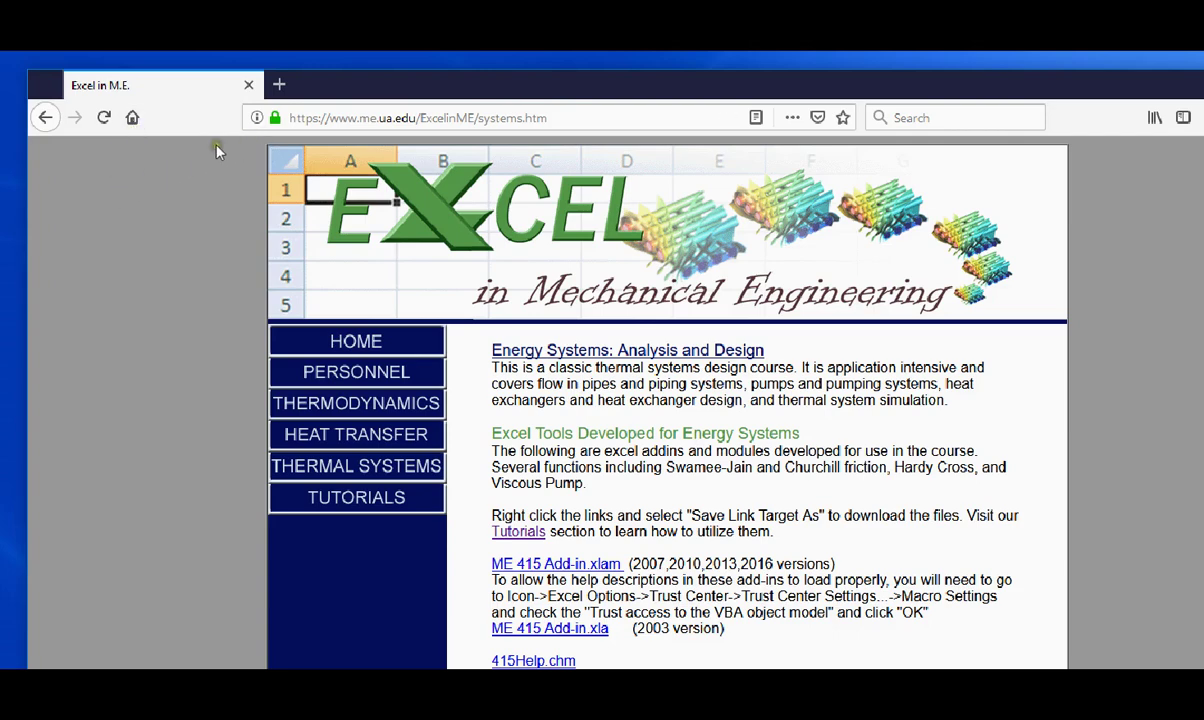
click(356, 342)
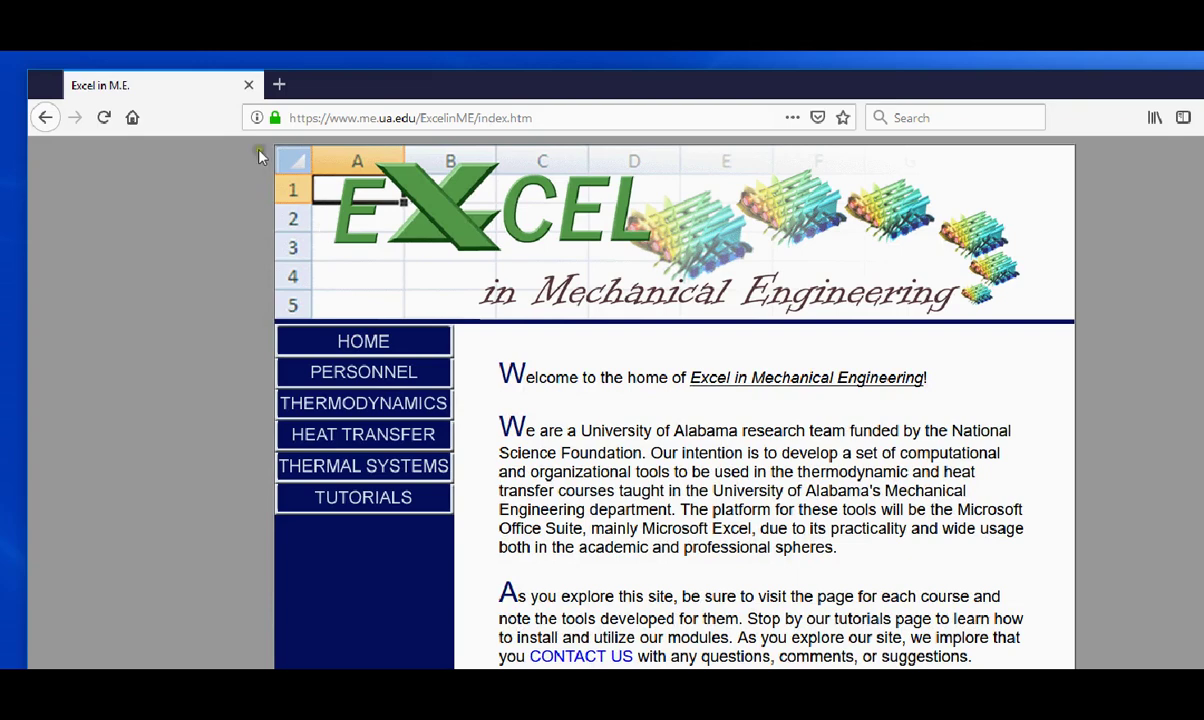
Step: Search Google for "excel in ME" in a new browser tab
click(279, 85)
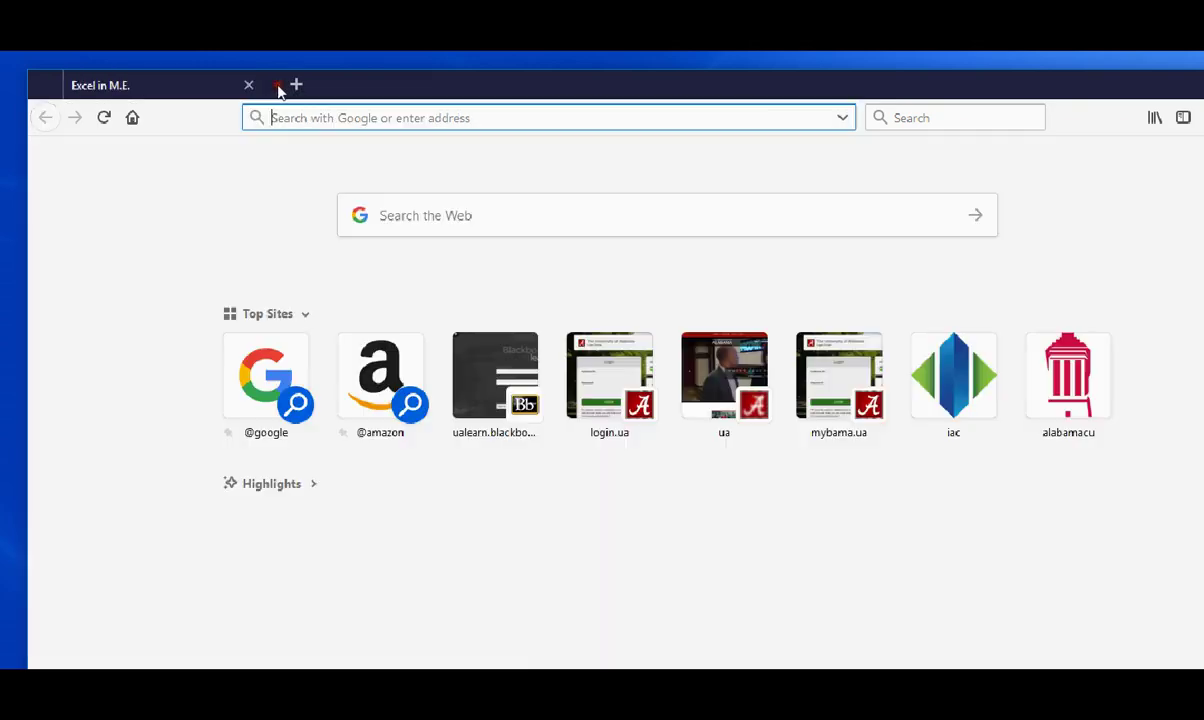
click(421, 214)
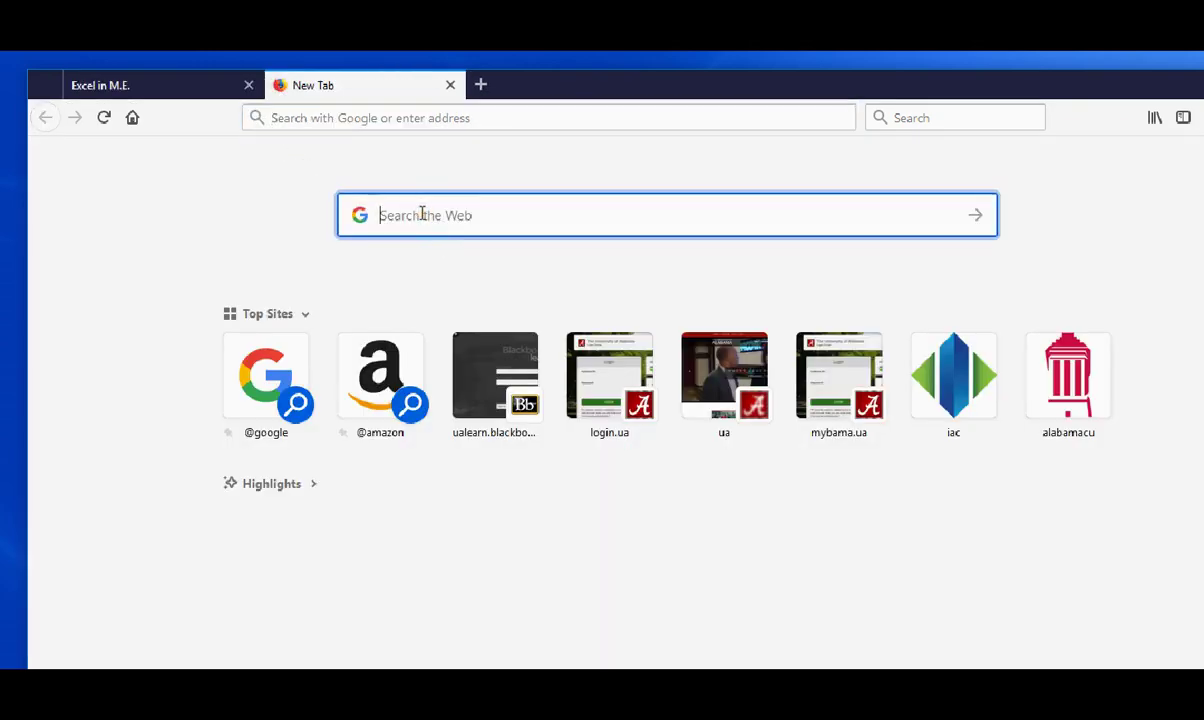
text(e)
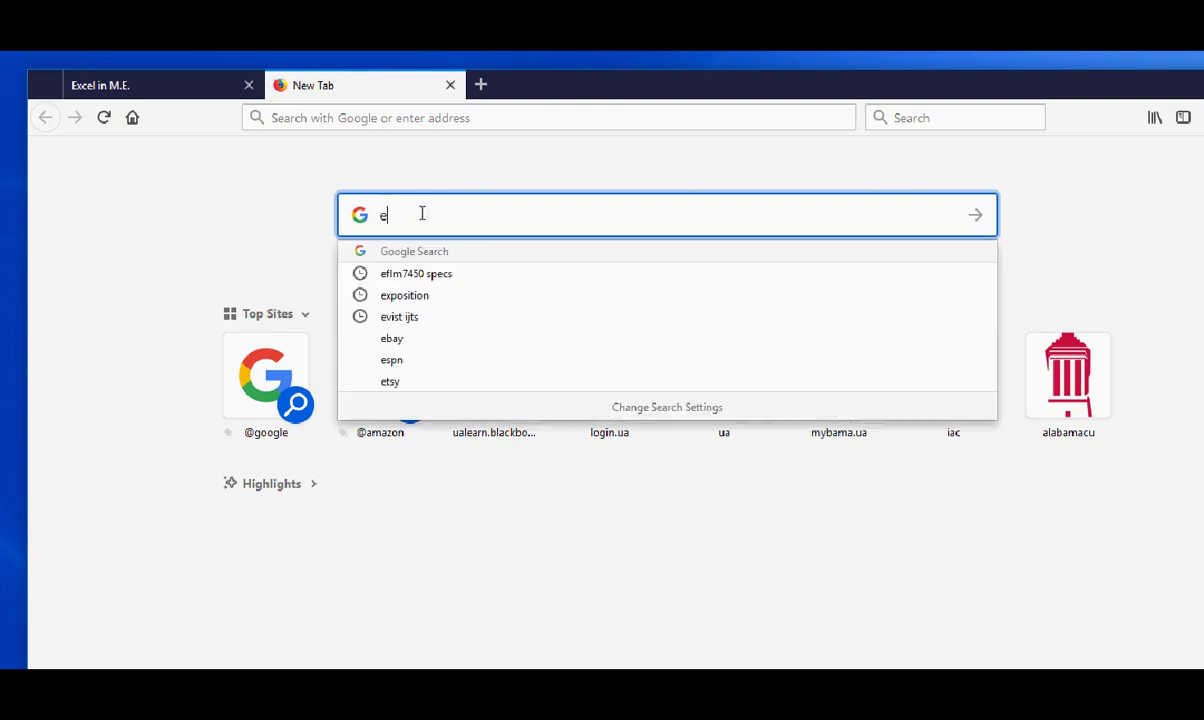
text(xcel in ME)
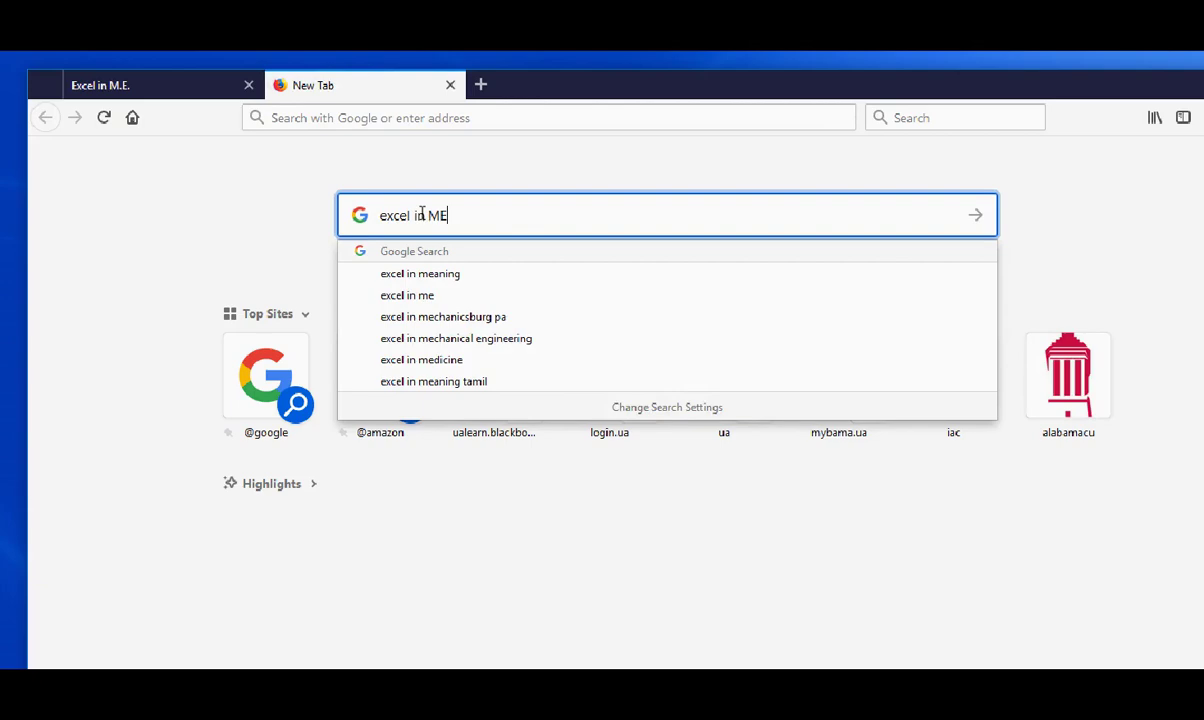
key(Return)
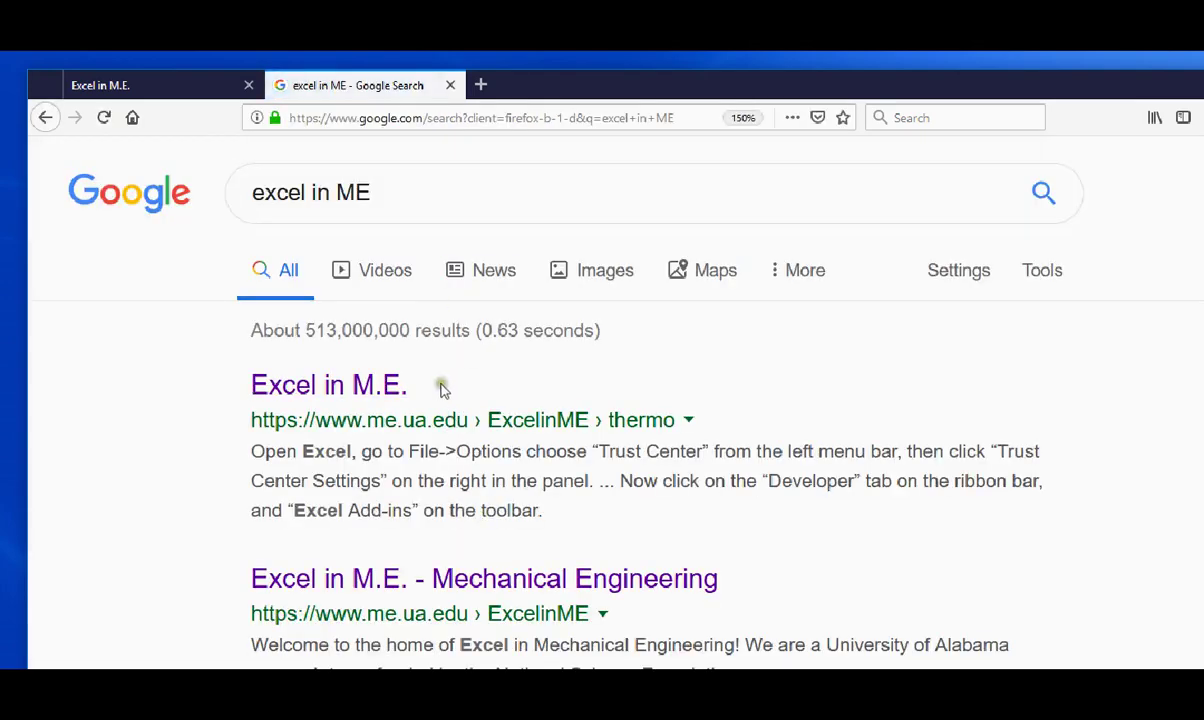
Step: Open the "Excel in M.E. - Mechanical Engineering" search result
scroll(352, 515, down, 3)
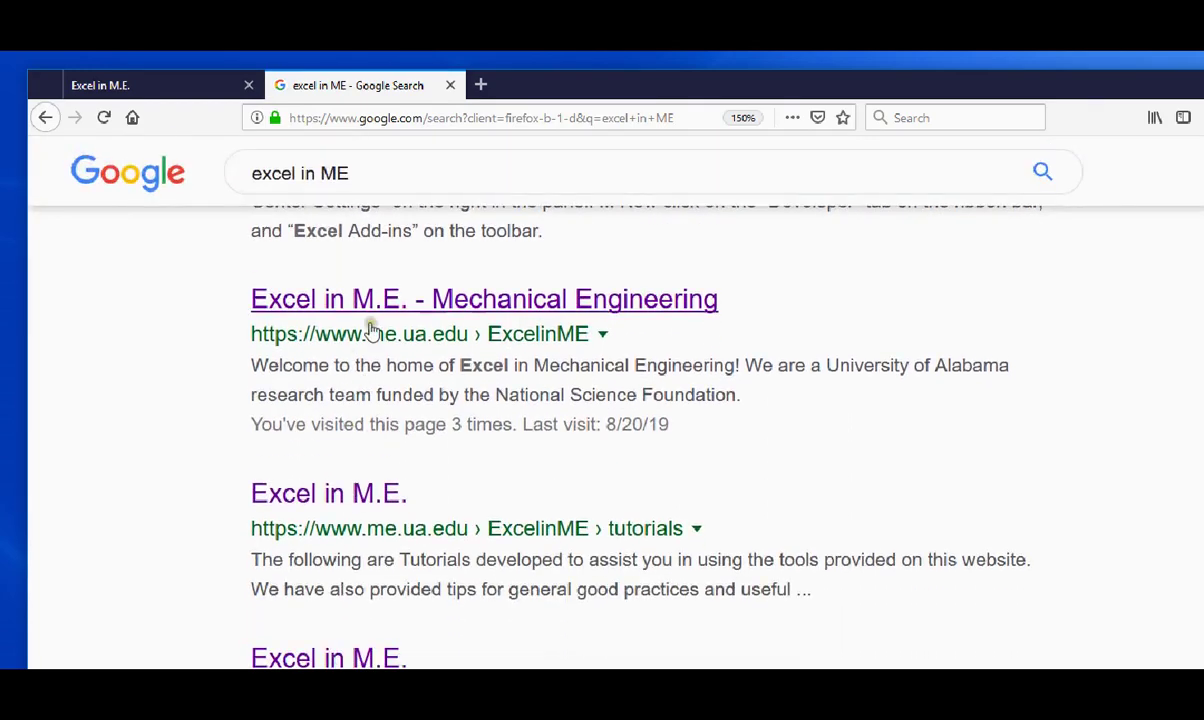
scroll(435, 267, up, 3)
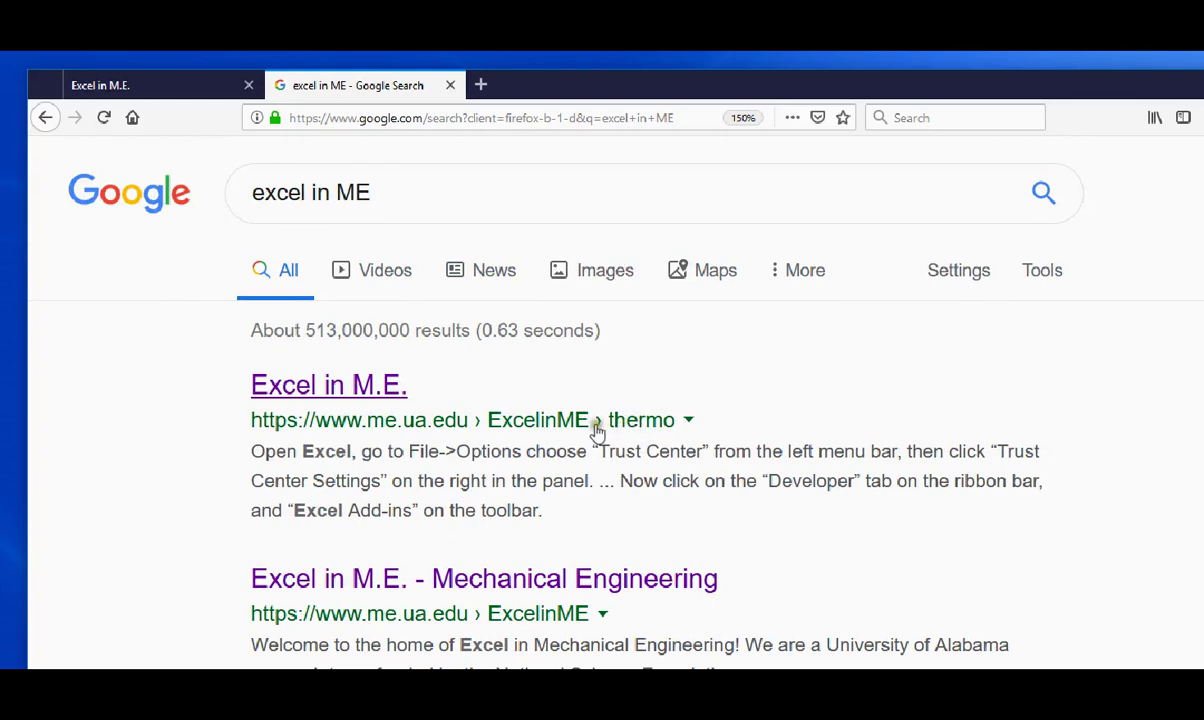
scroll(580, 435, down, 2)
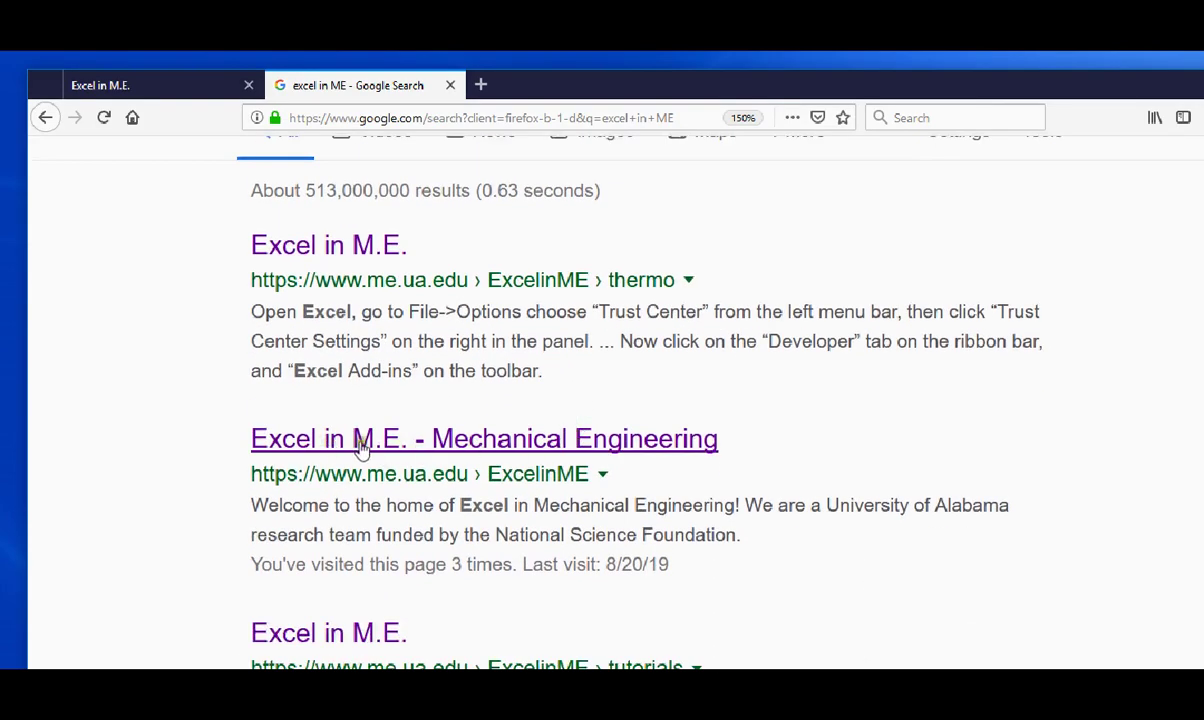
click(428, 447)
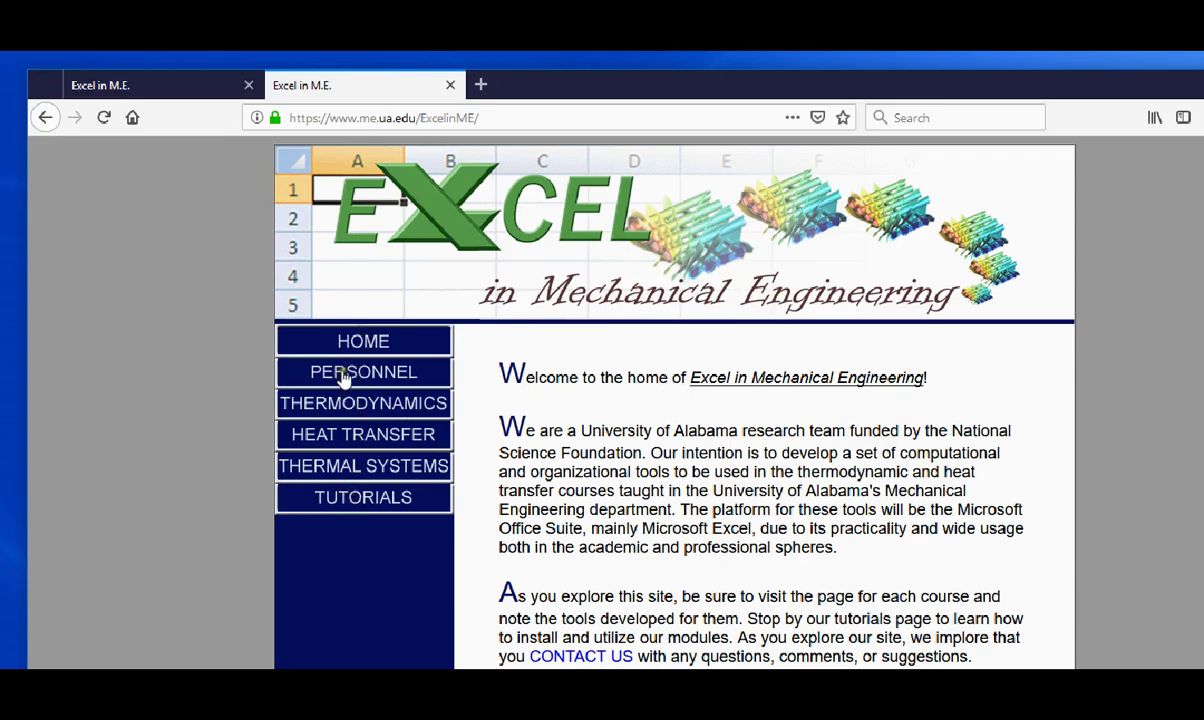
Step: Go to the site's Thermal Systems page and locate the HeatTransfer_MAC.xlsm download link
click(349, 474)
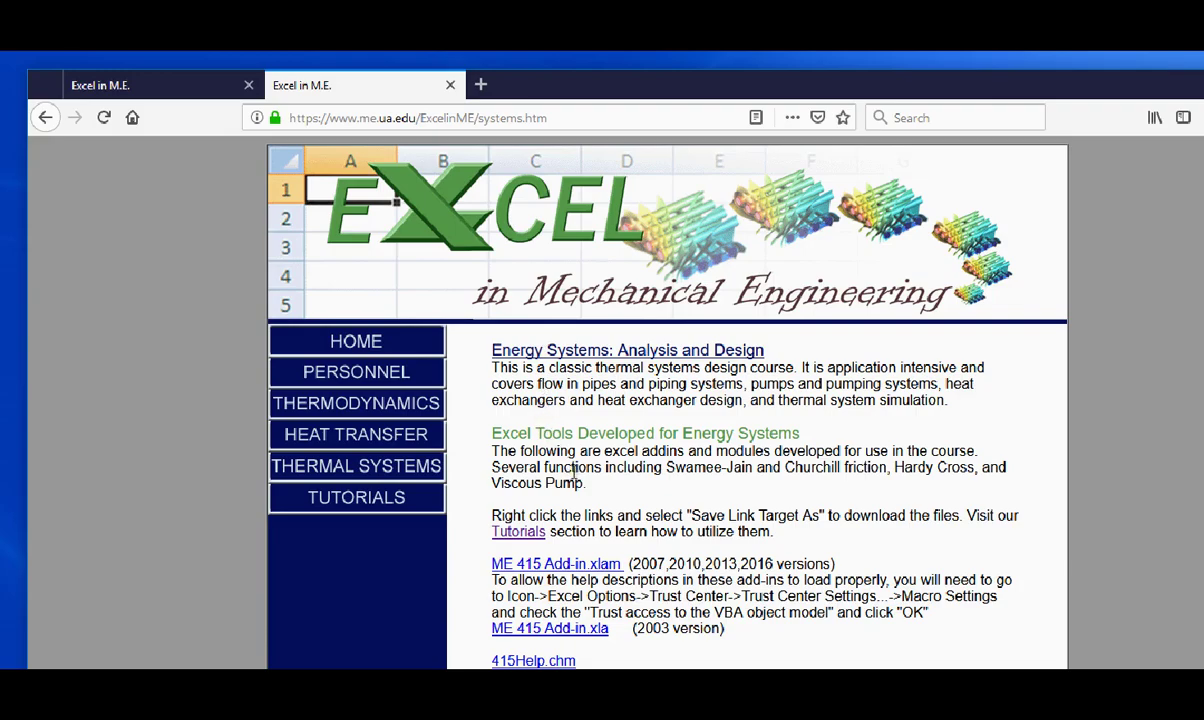
scroll(575, 475, down, 4)
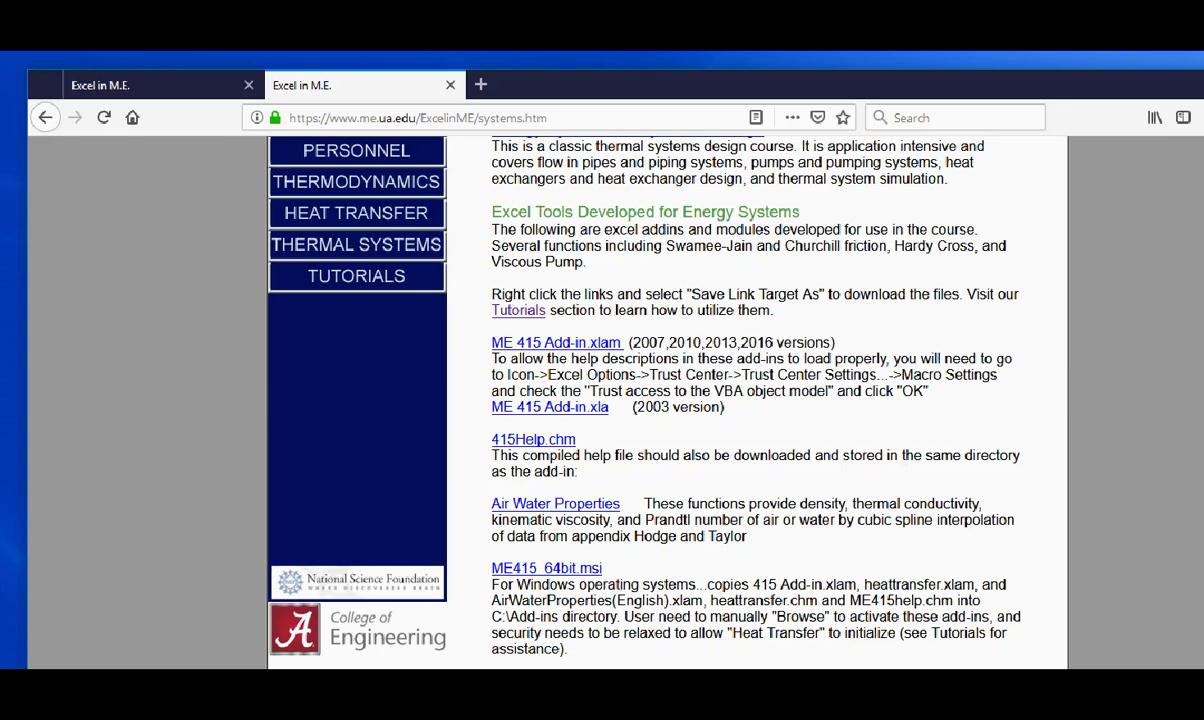
scroll(660, 400, down, 2)
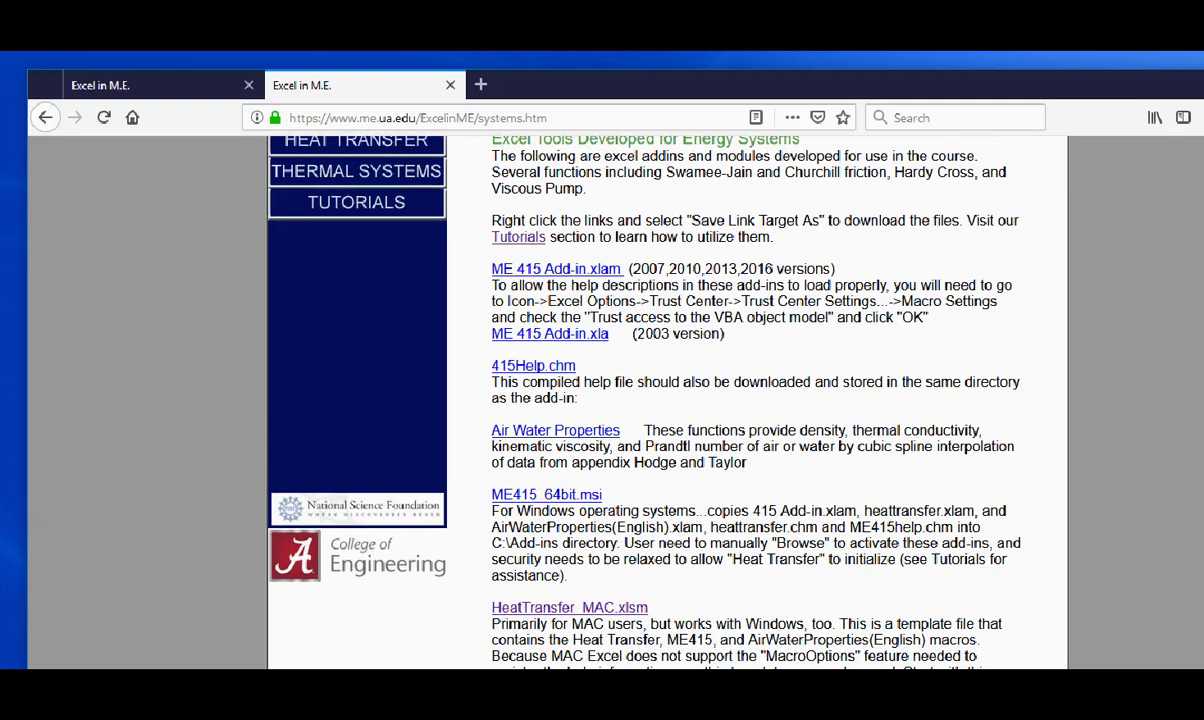
scroll(882, 580, down, 3)
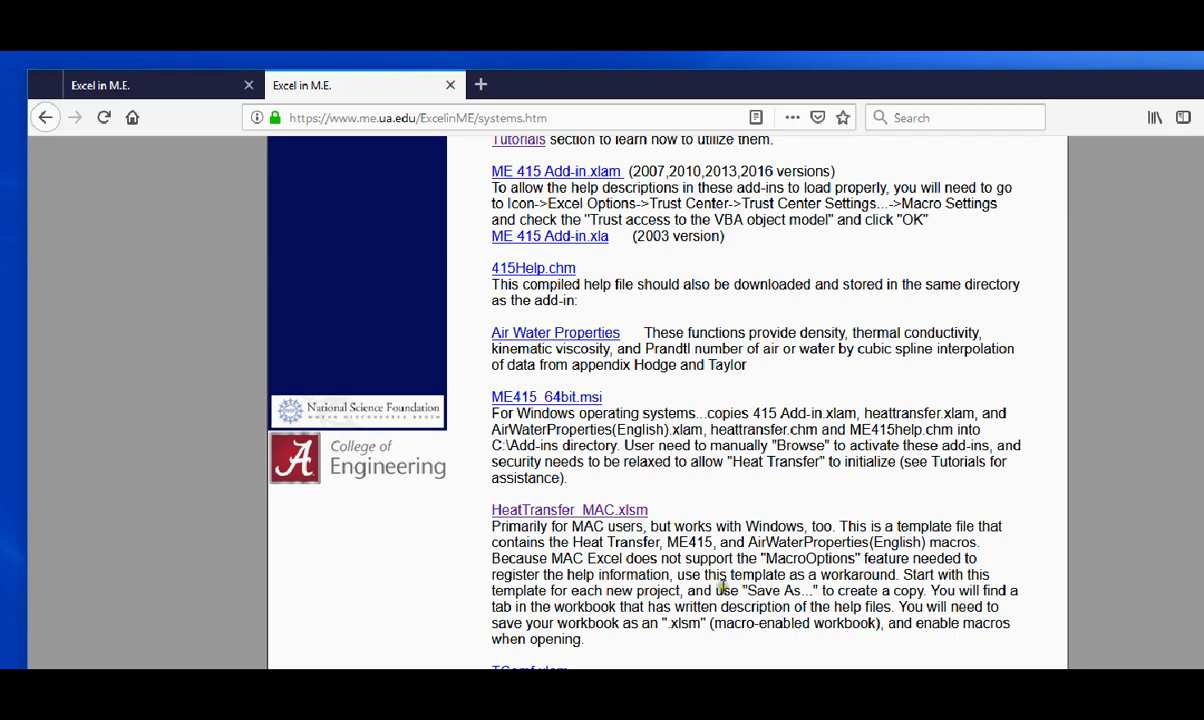
Step: Open HeatTransfer_MAC.xlsm from its link with Microsoft Excel, maximize the workbook window and enable editing
right_click(612, 512)
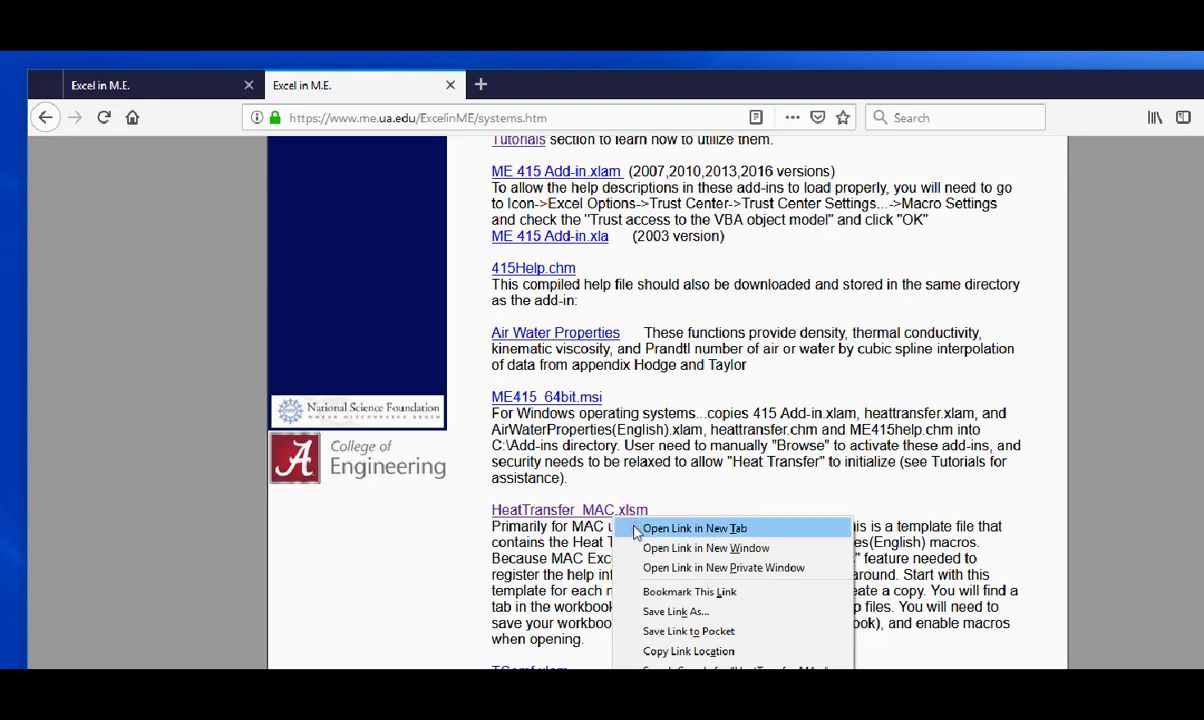
click(690, 528)
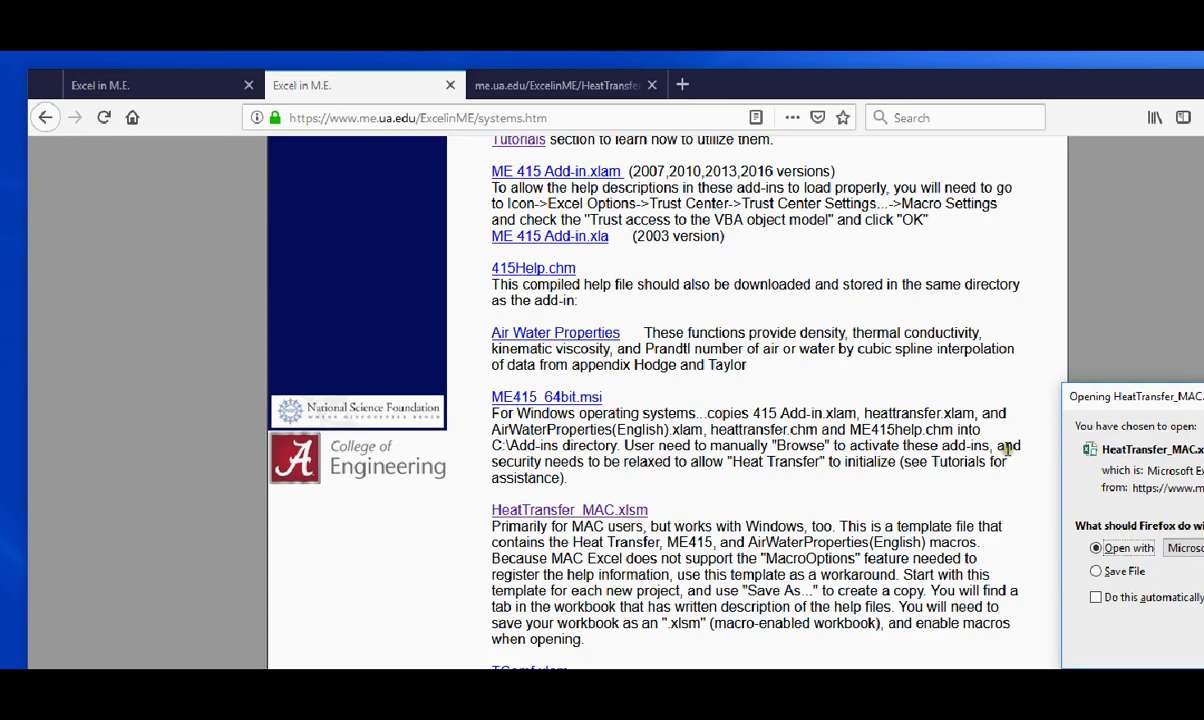
drag(1186, 400, 550, 285)
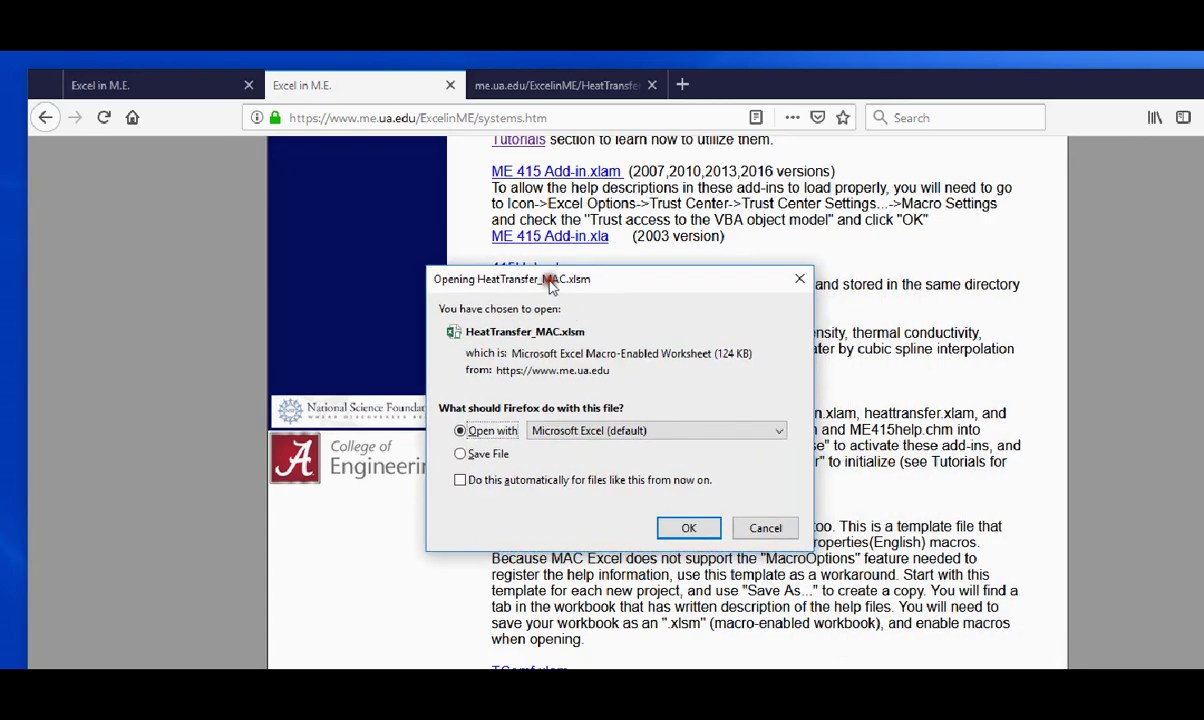
click(690, 530)
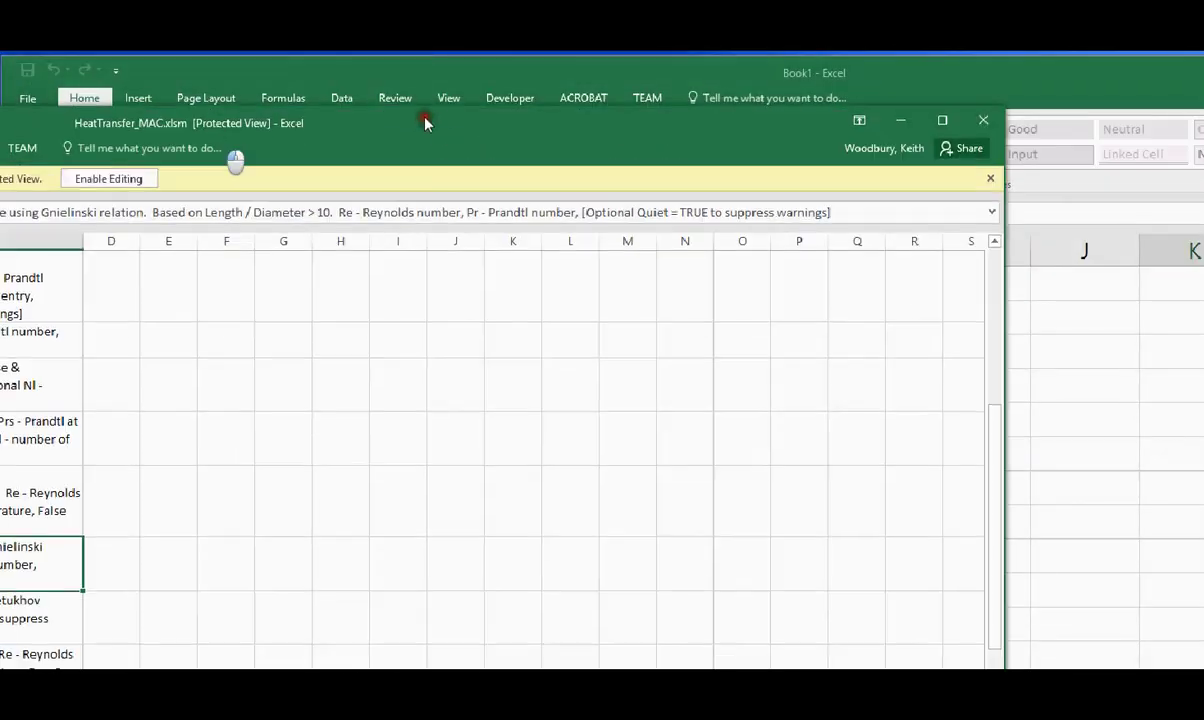
double_click(422, 121)
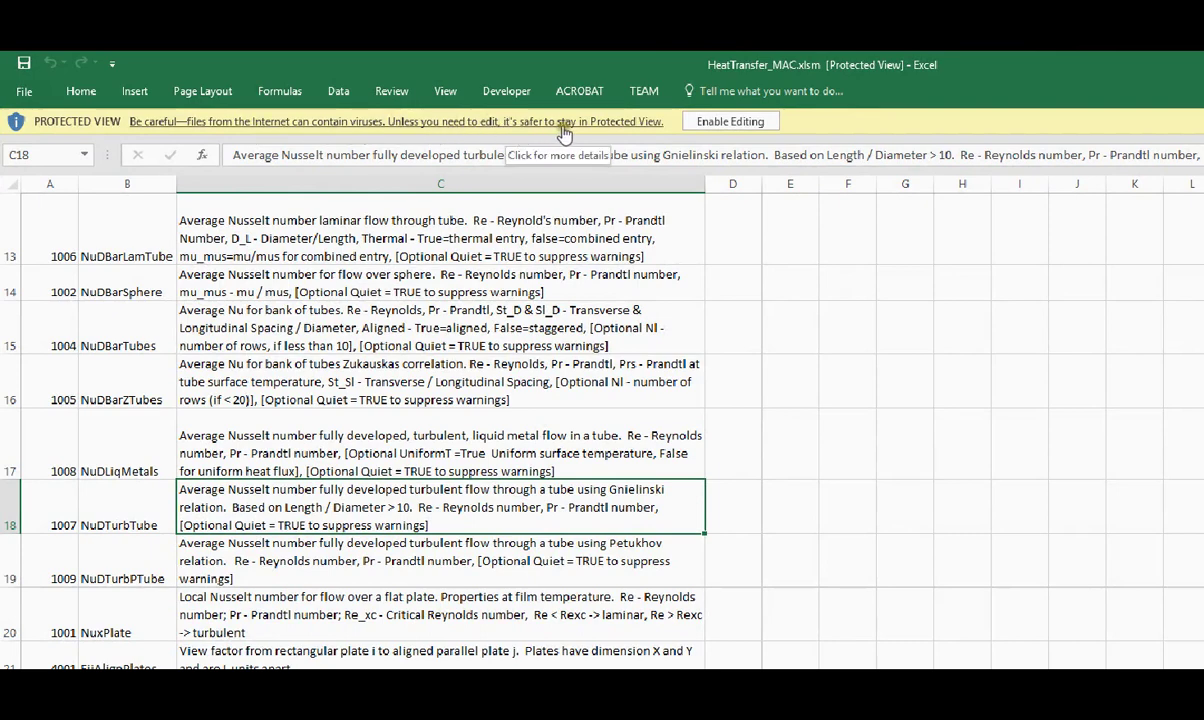
click(729, 122)
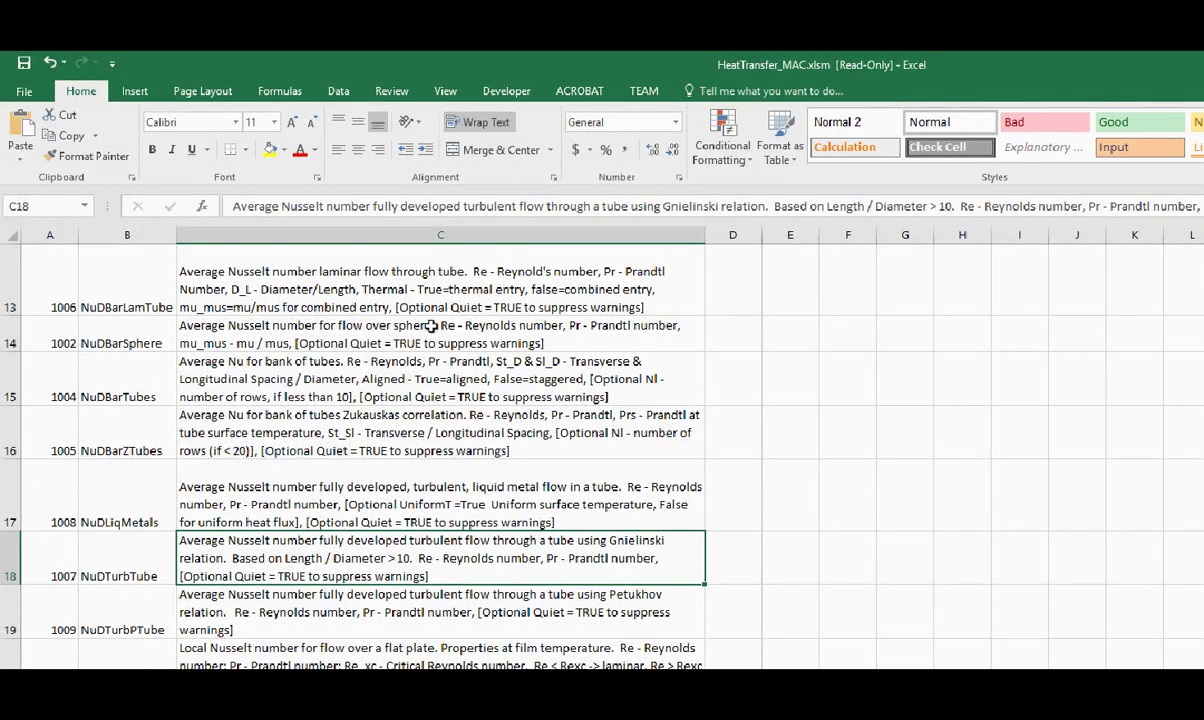
Step: Examine the add-in function names and their descriptions throughout the workbook's function list
scroll(300, 342, up, 4)
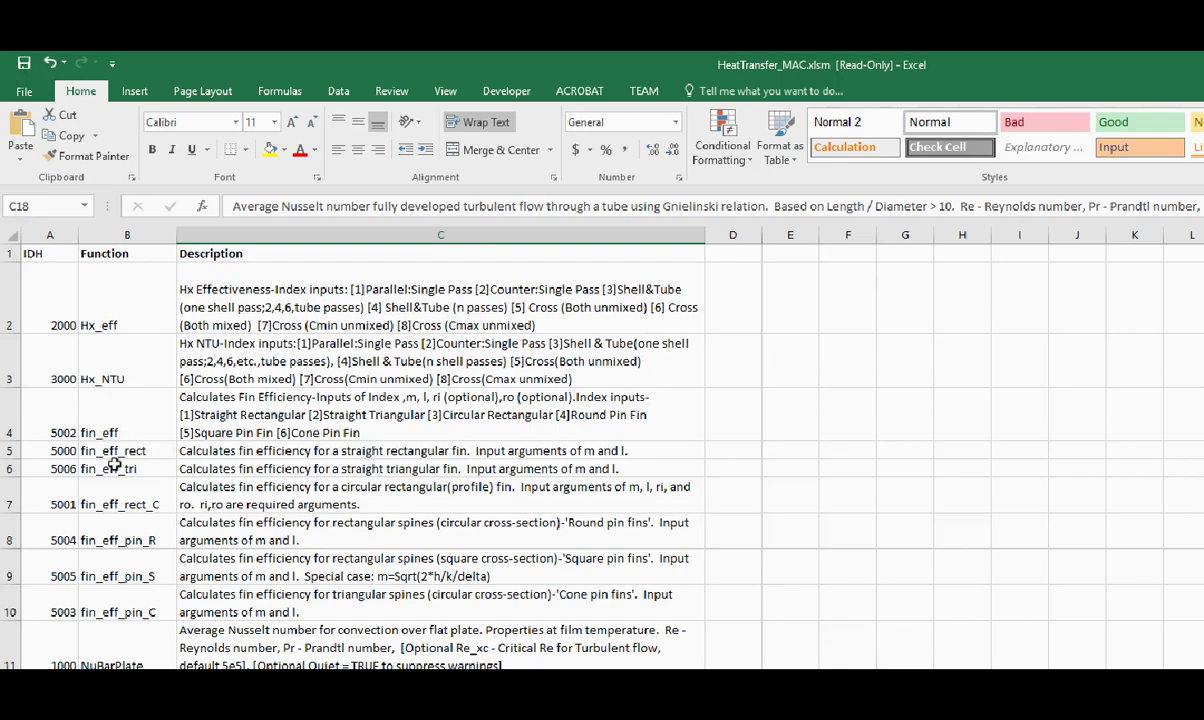
scroll(125, 440, down, 4)
scroll(127, 463, down, 2)
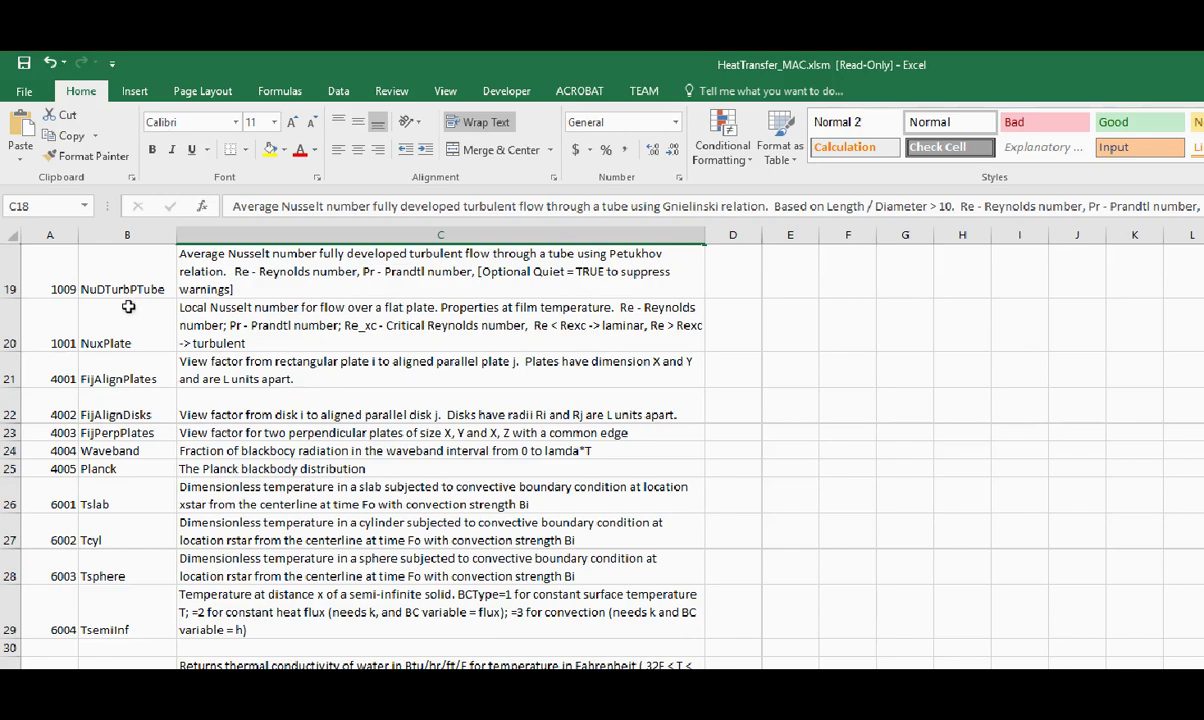
scroll(128, 307, down, 4)
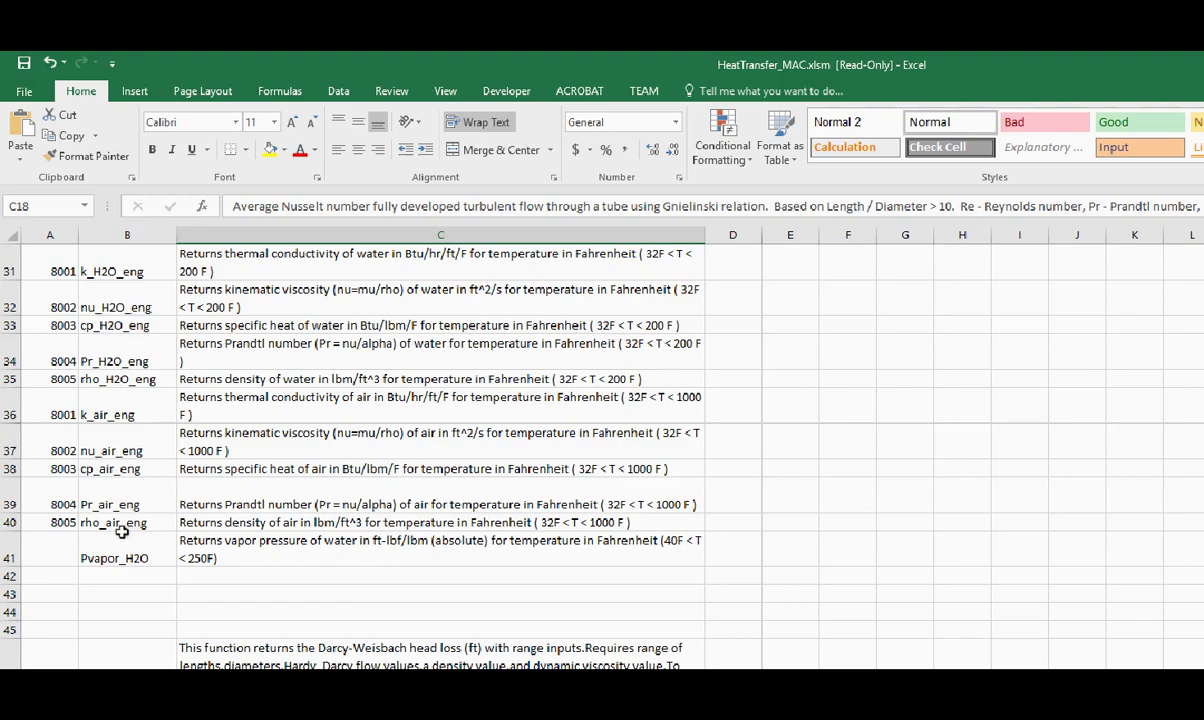
scroll(121, 476, down, 3)
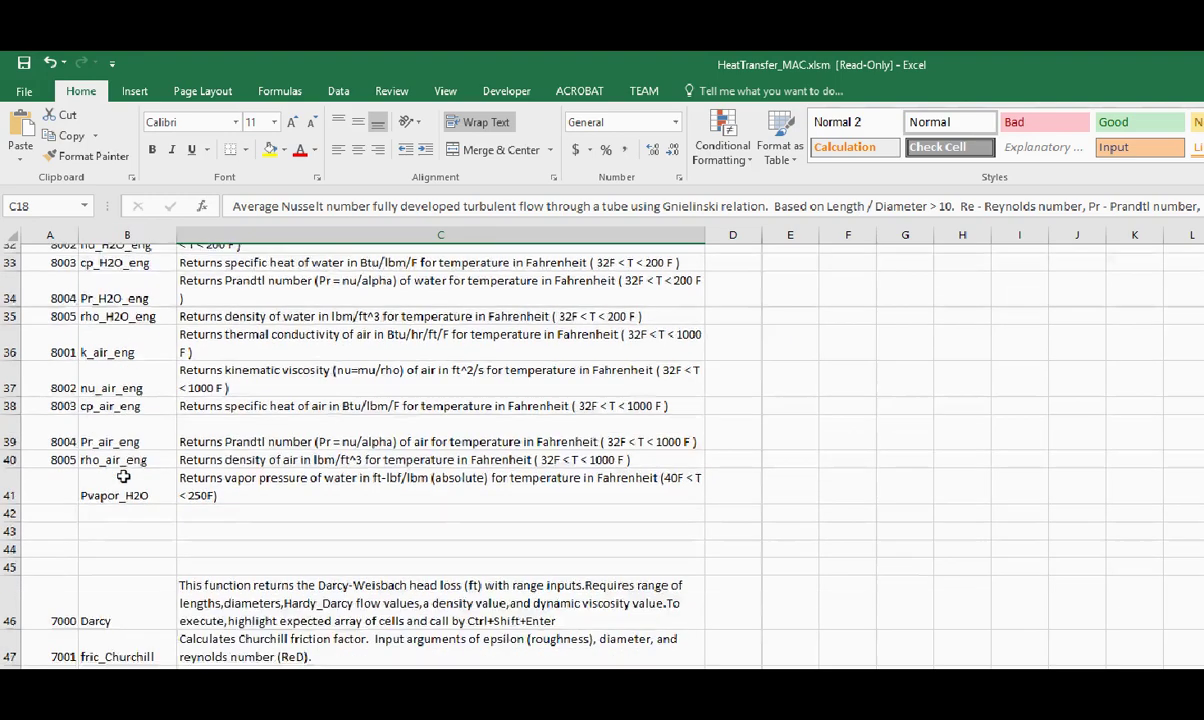
scroll(119, 405, down, 1)
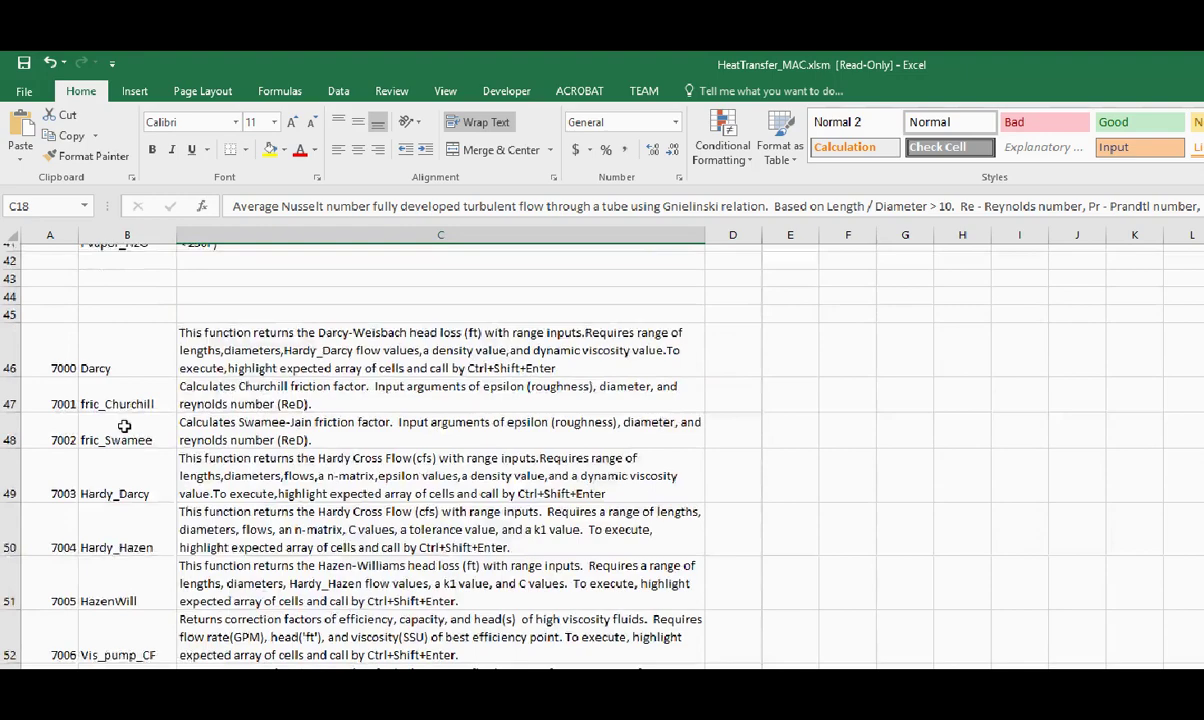
scroll(123, 425, down, 1)
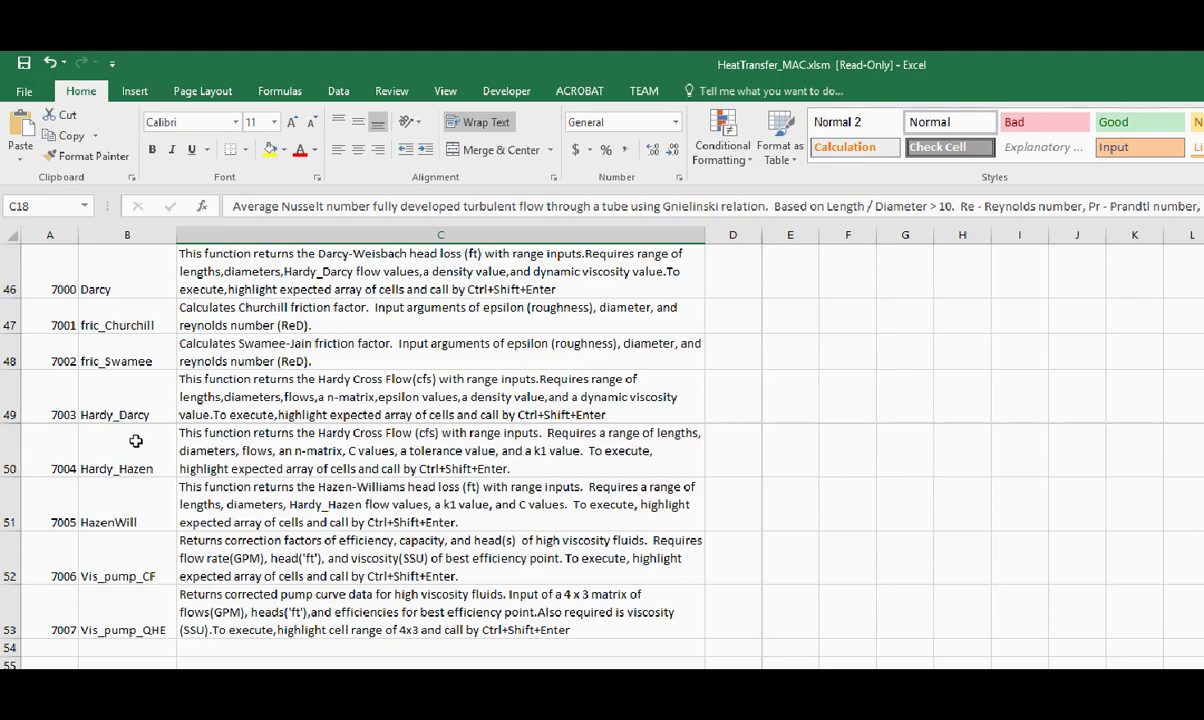
scroll(135, 441, up, 15)
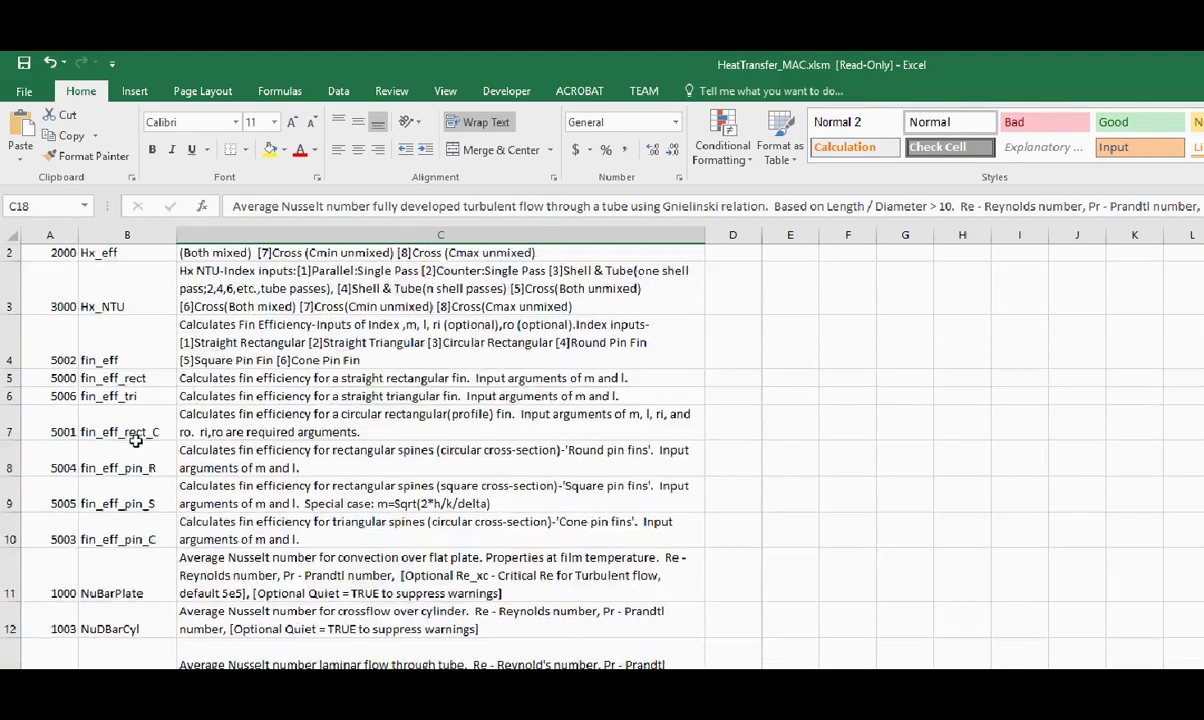
scroll(135, 441, up, 1)
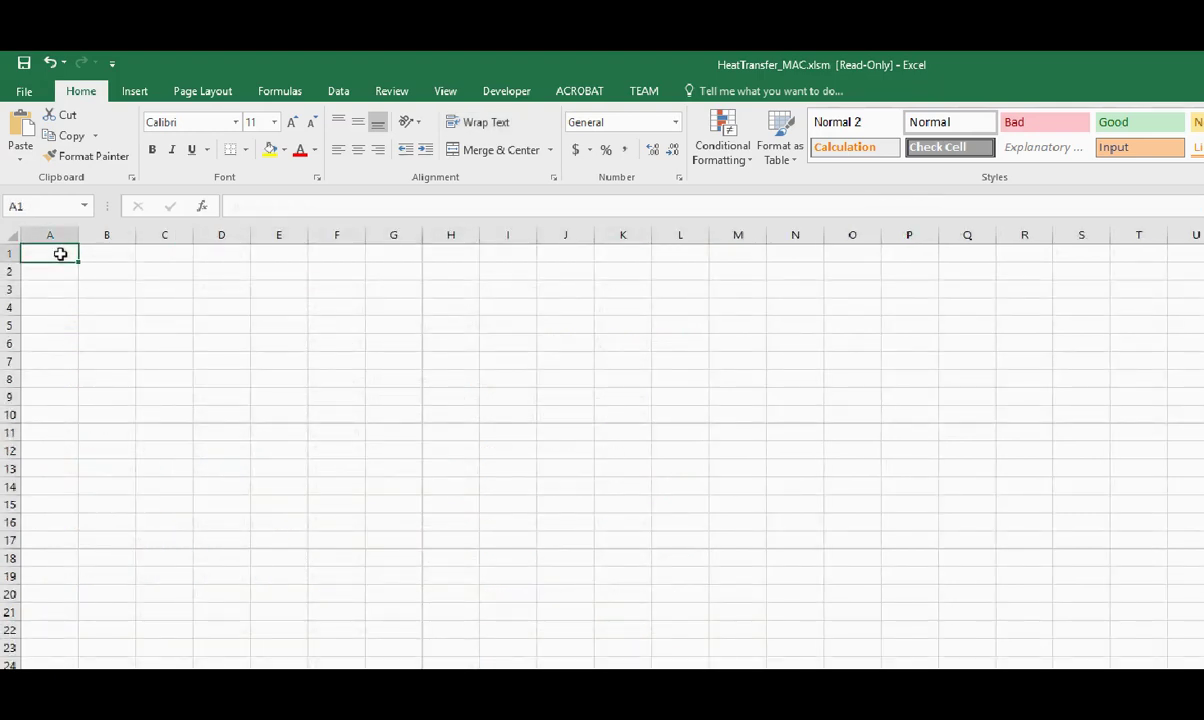
Step: Calculate the Churchill friction factor in cell A1 with fric_Churchill, using arguments .0005 and 100000
text(=)
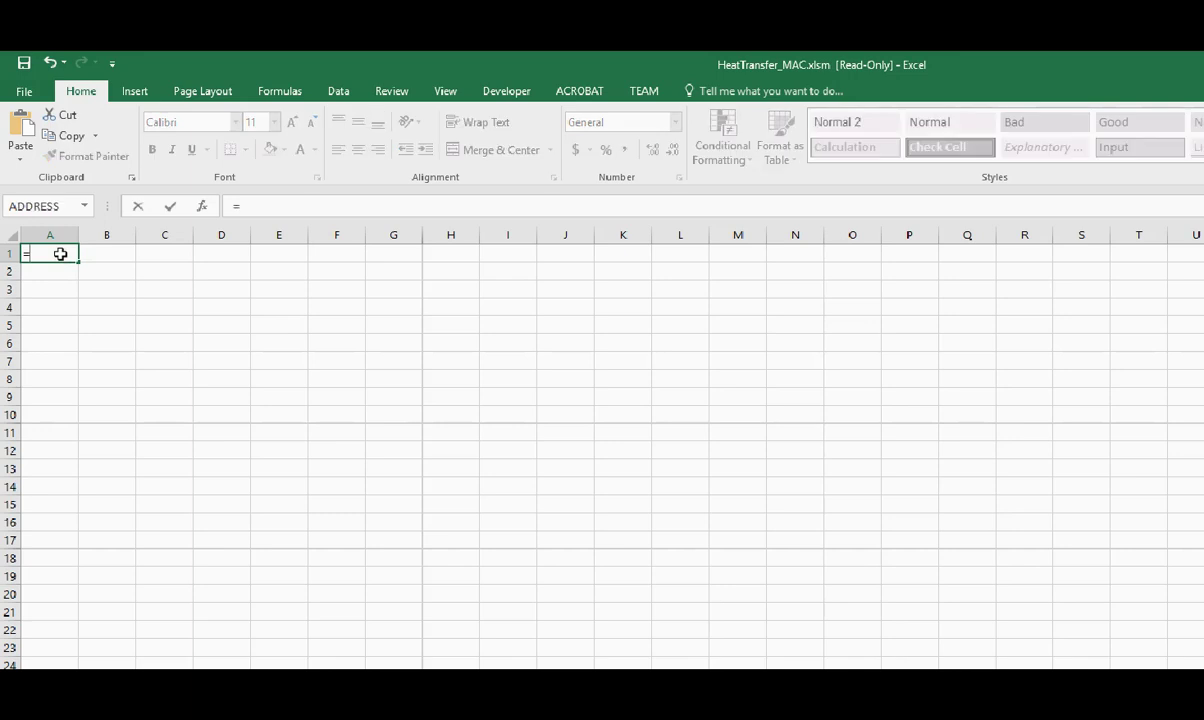
text(f)
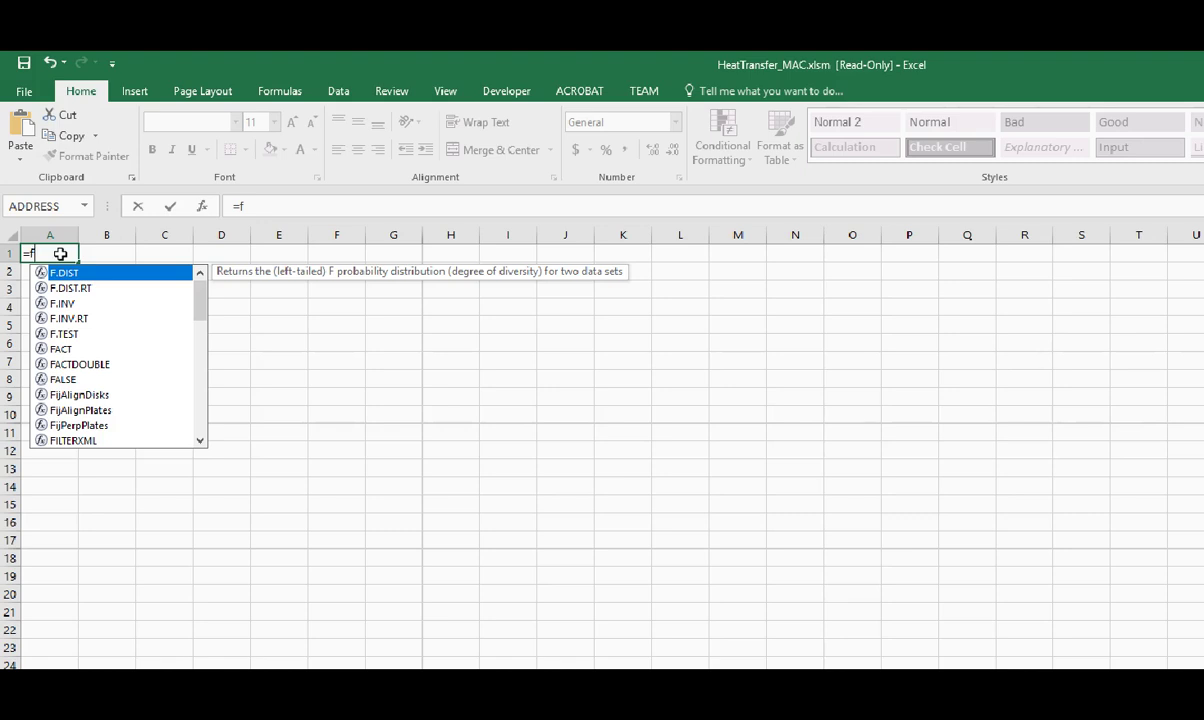
text(ric)
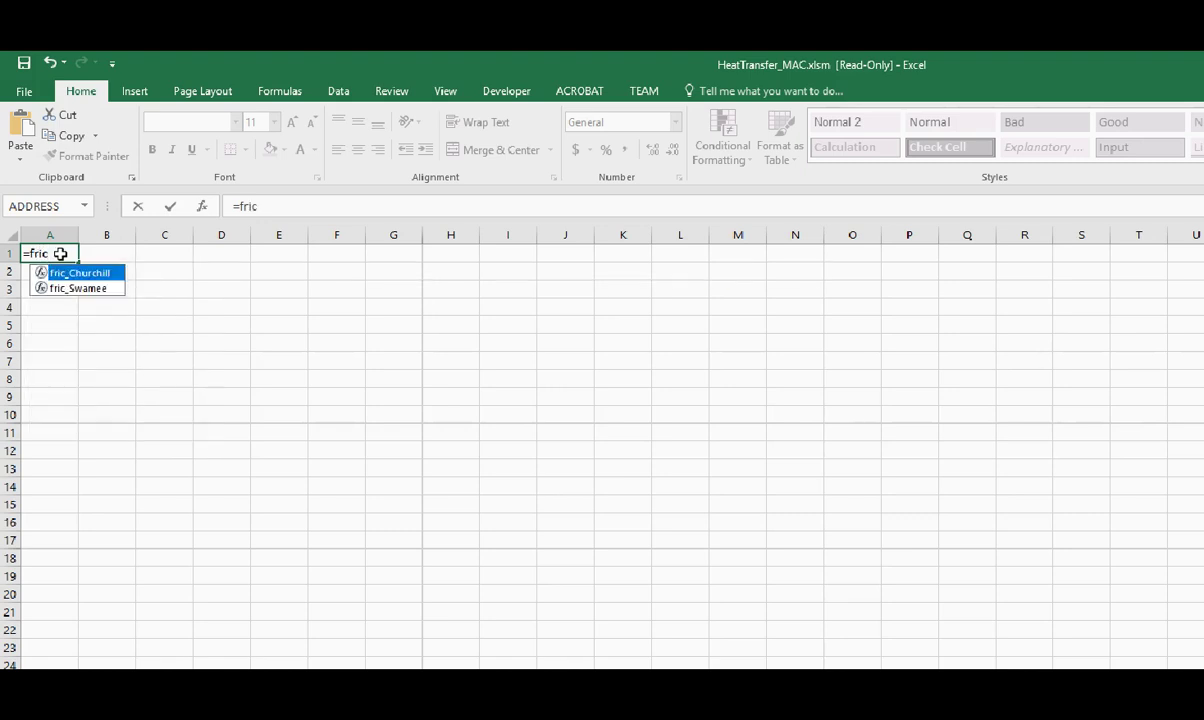
key(Tab)
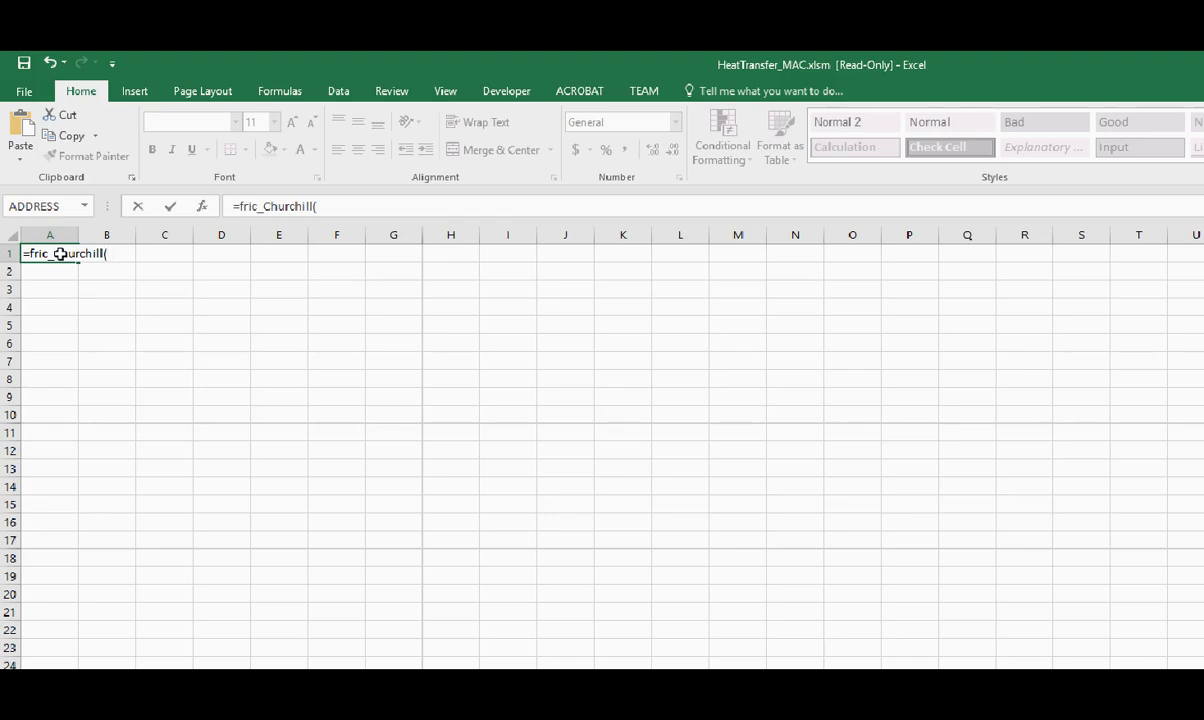
text(.0005,100)
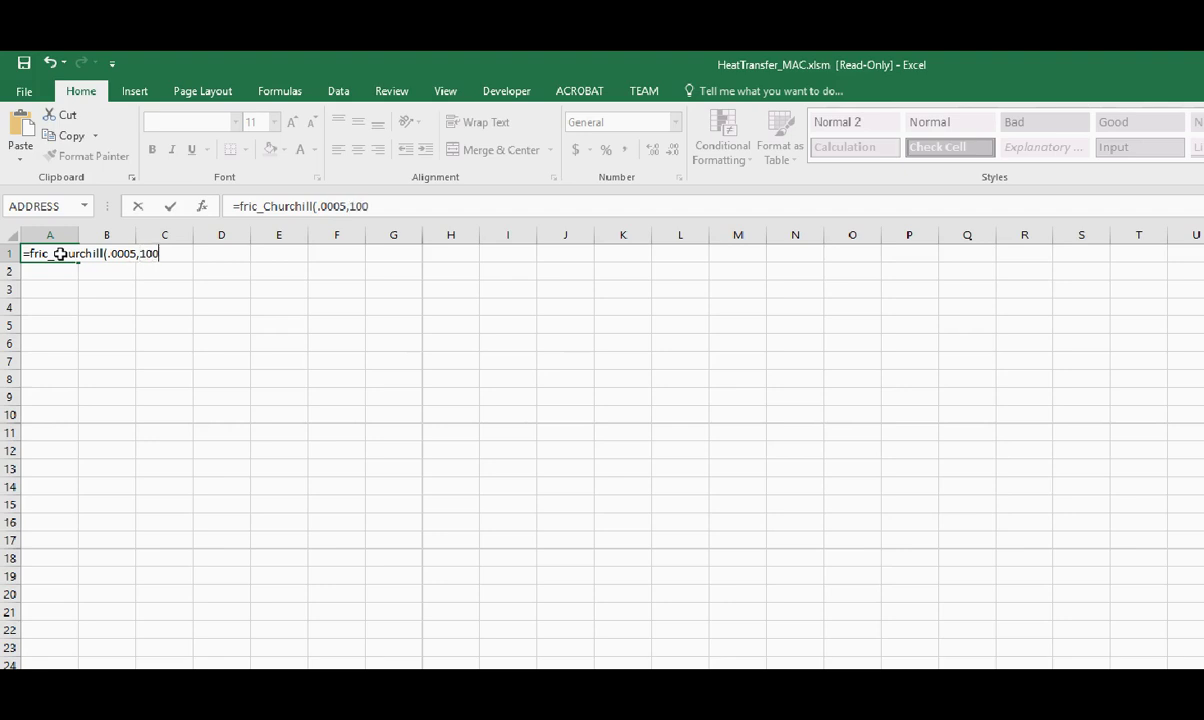
text(000))
key(Return)
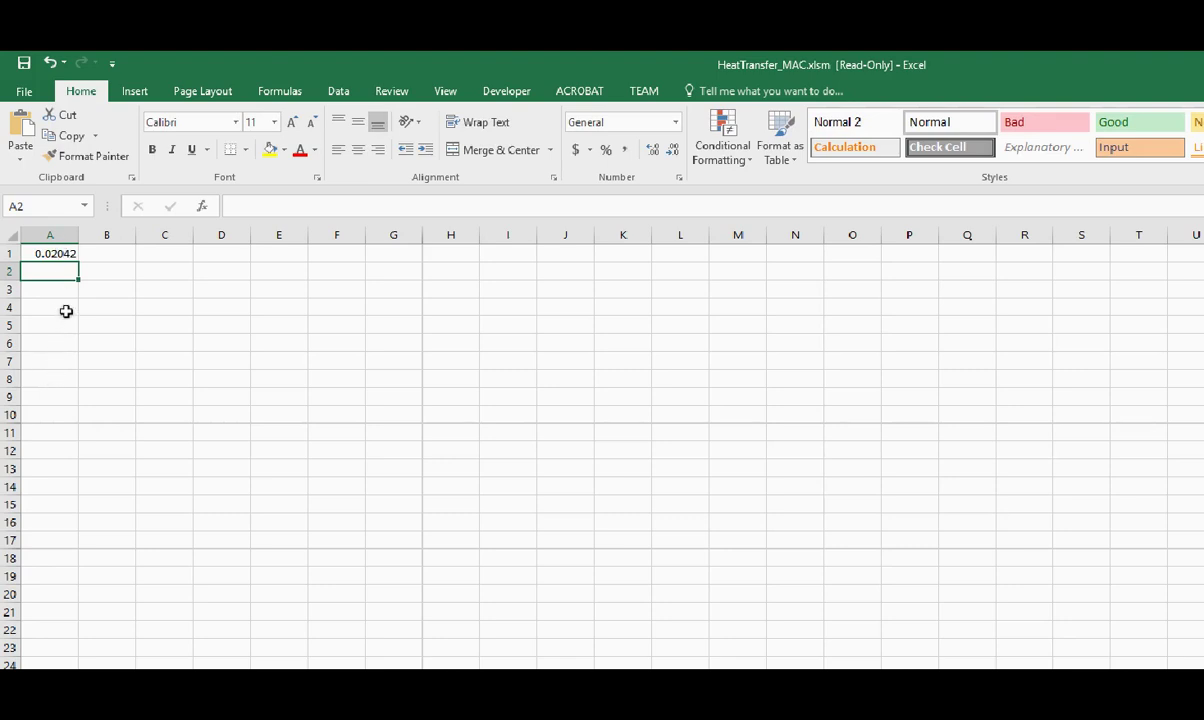
Step: Display the formula of cell A1 as text in cell C1 using FORMULATEXT
click(160, 254)
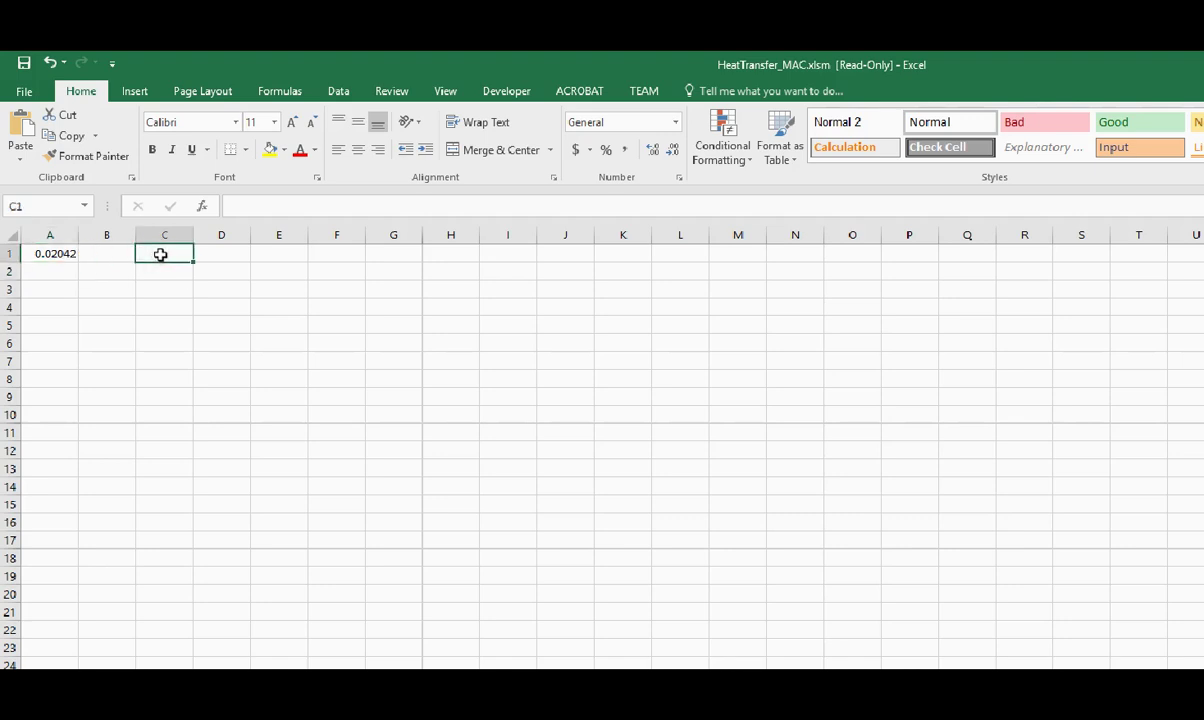
text(=form)
key(Tab)
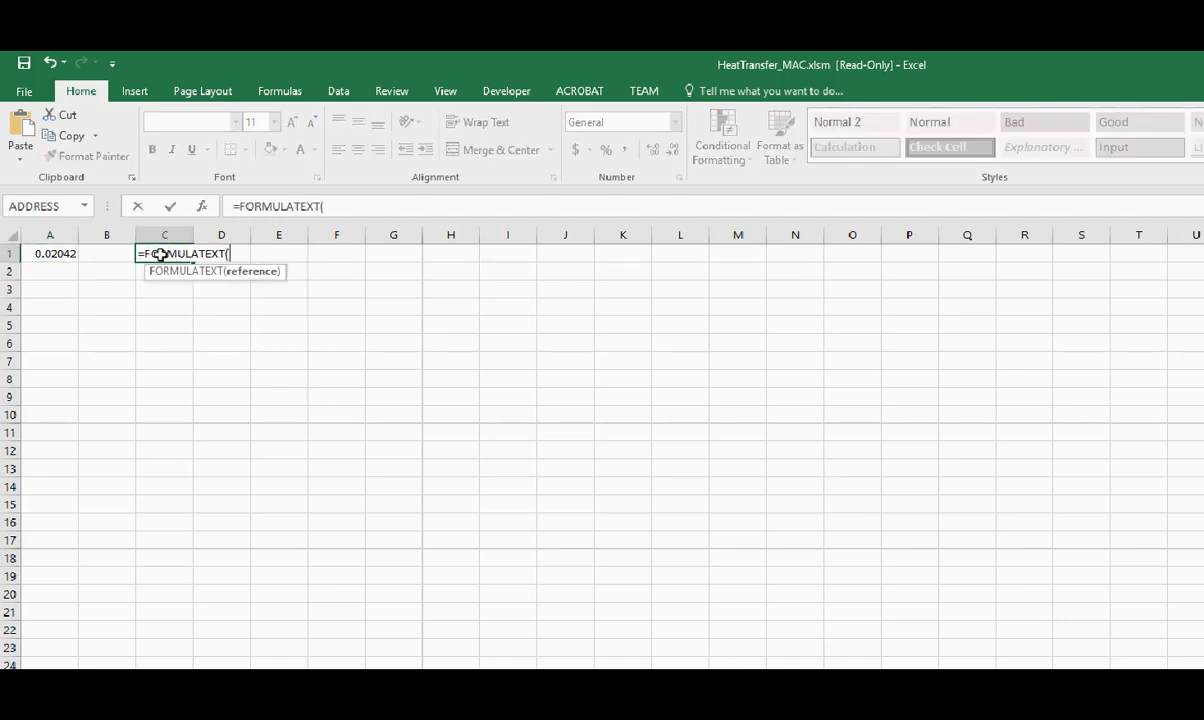
click(50, 254)
text())
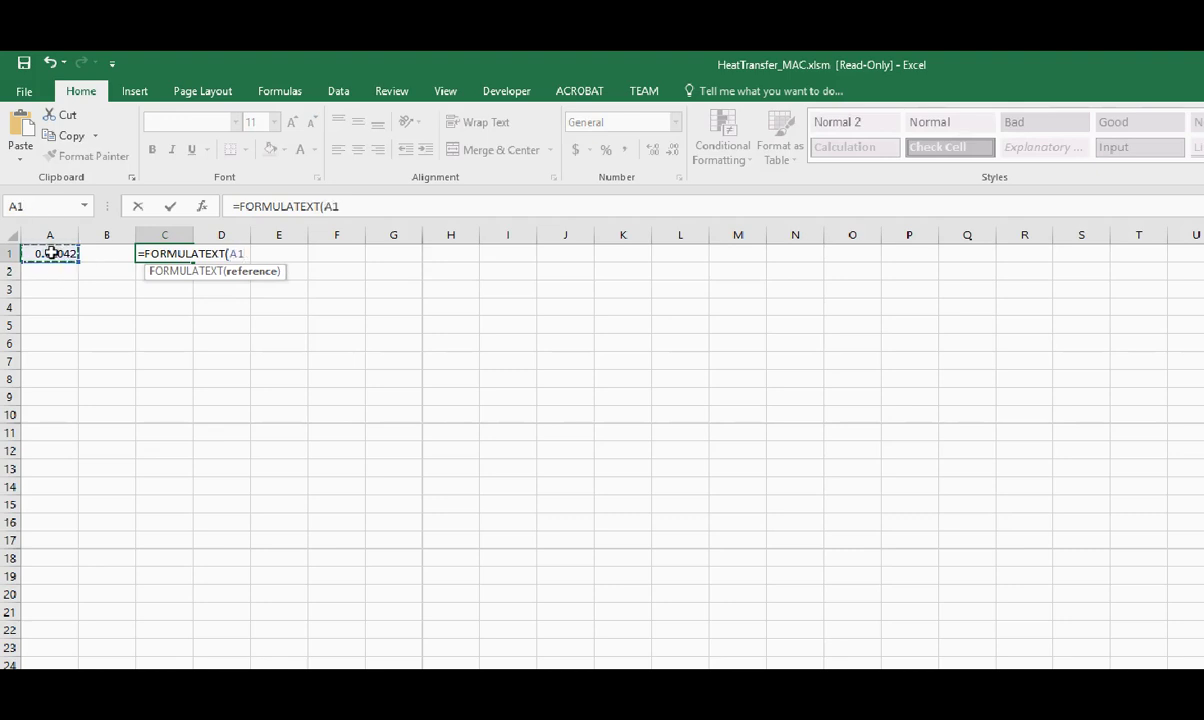
key(Return)
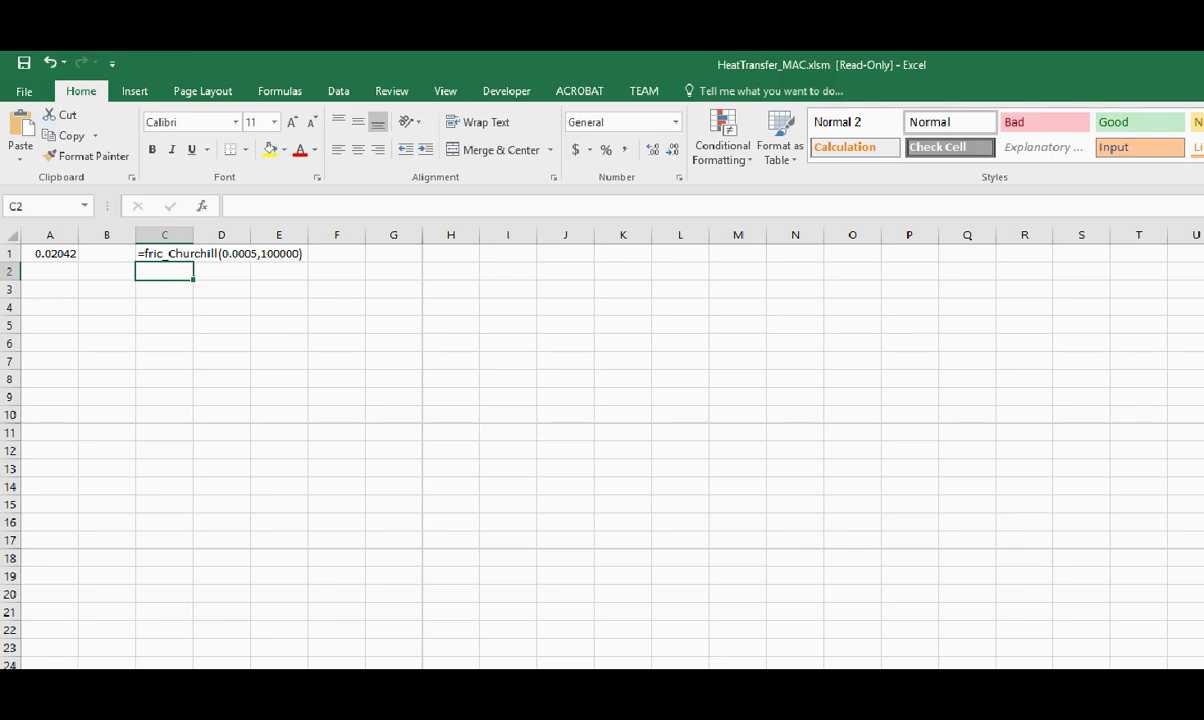
Step: Look up the fric_Churchill entry and its description in the workbook's function list sheet
key(ctrl+Page_Down)
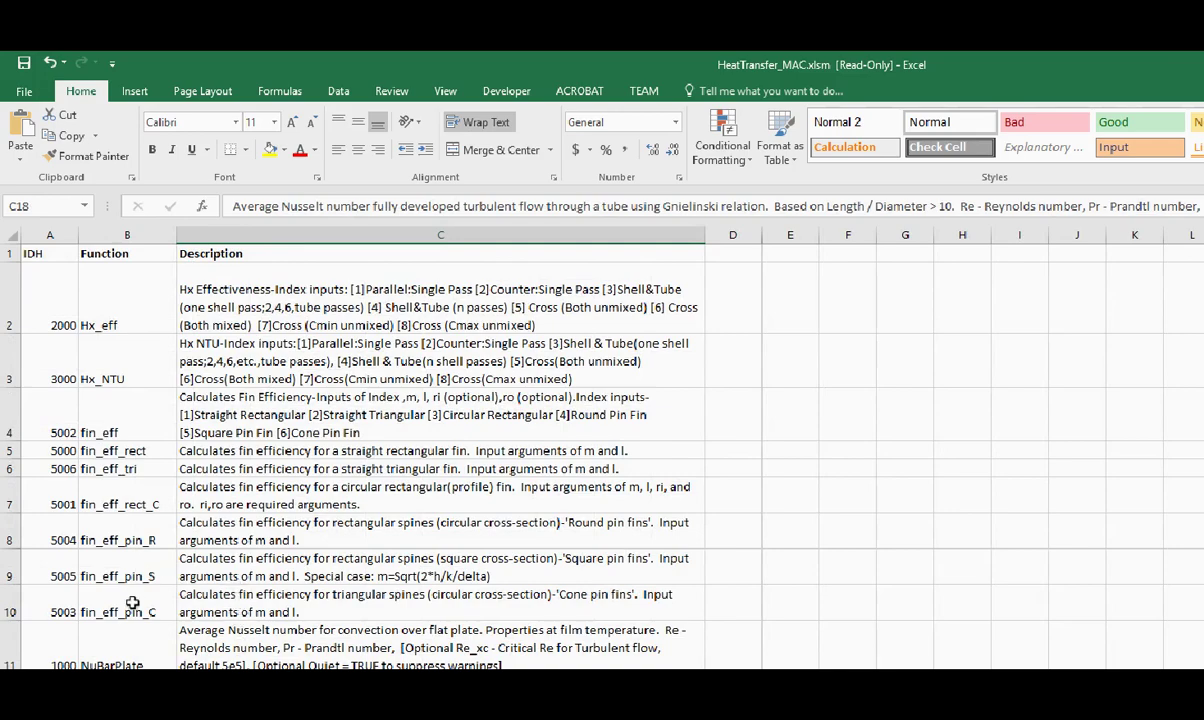
click(130, 572)
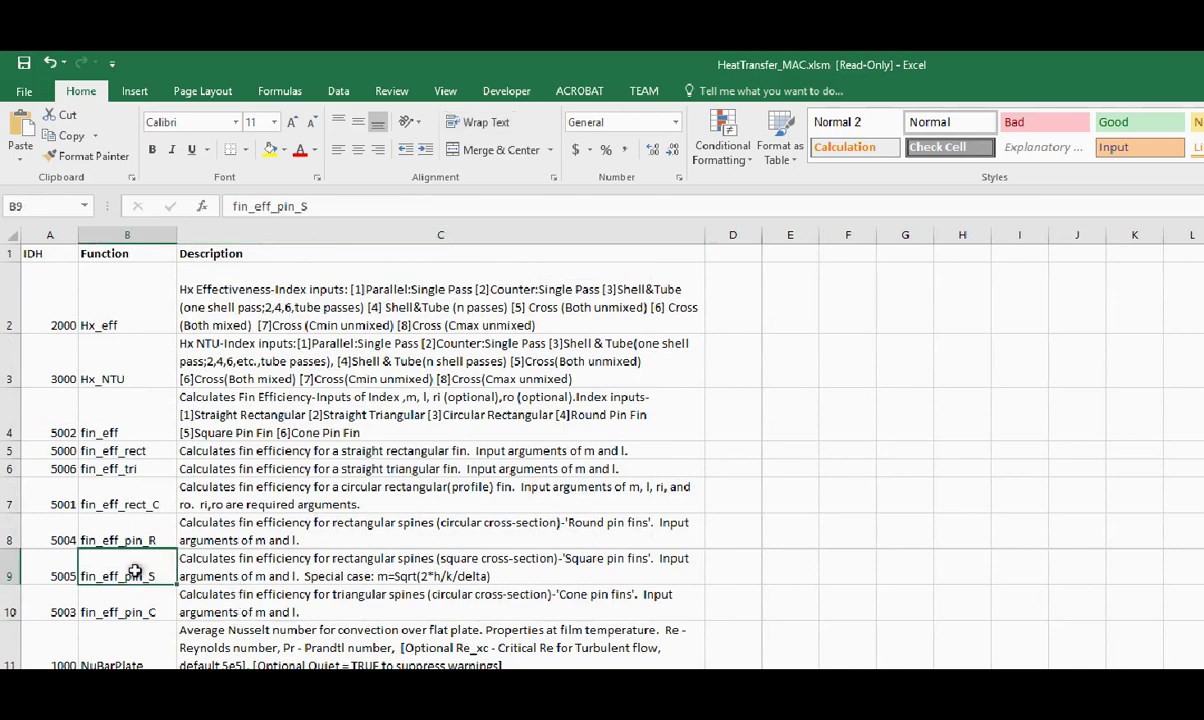
scroll(133, 571, down, 11)
scroll(135, 570, down, 4)
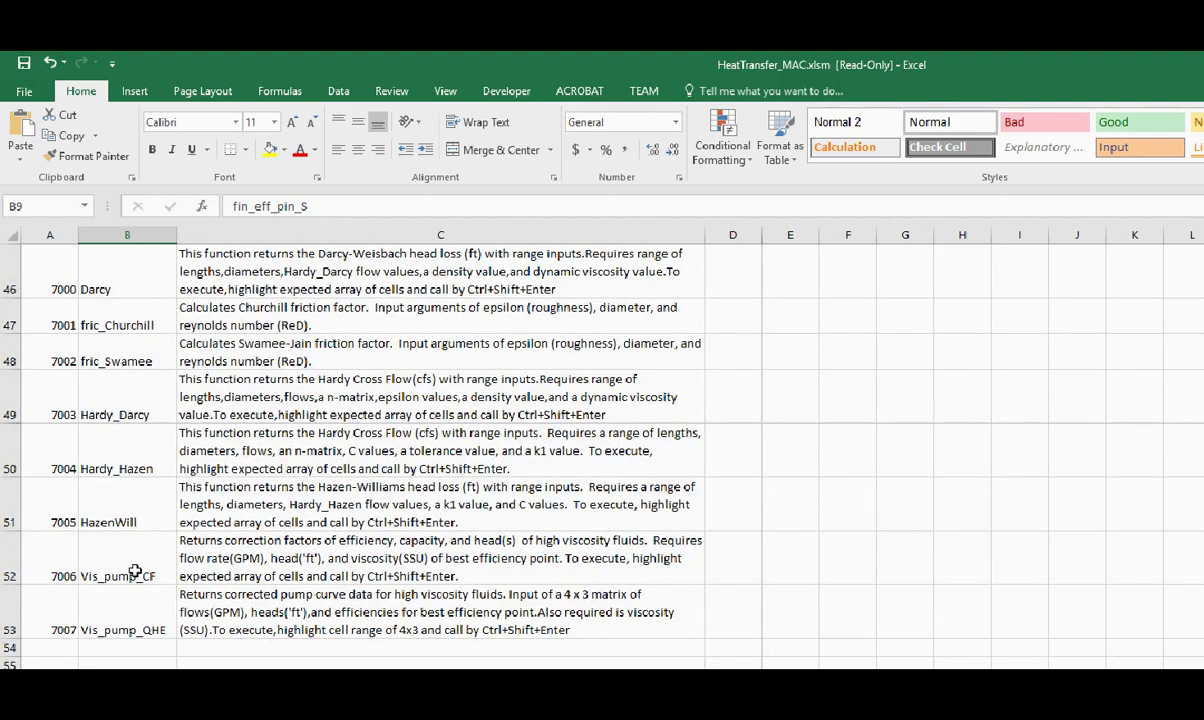
click(118, 312)
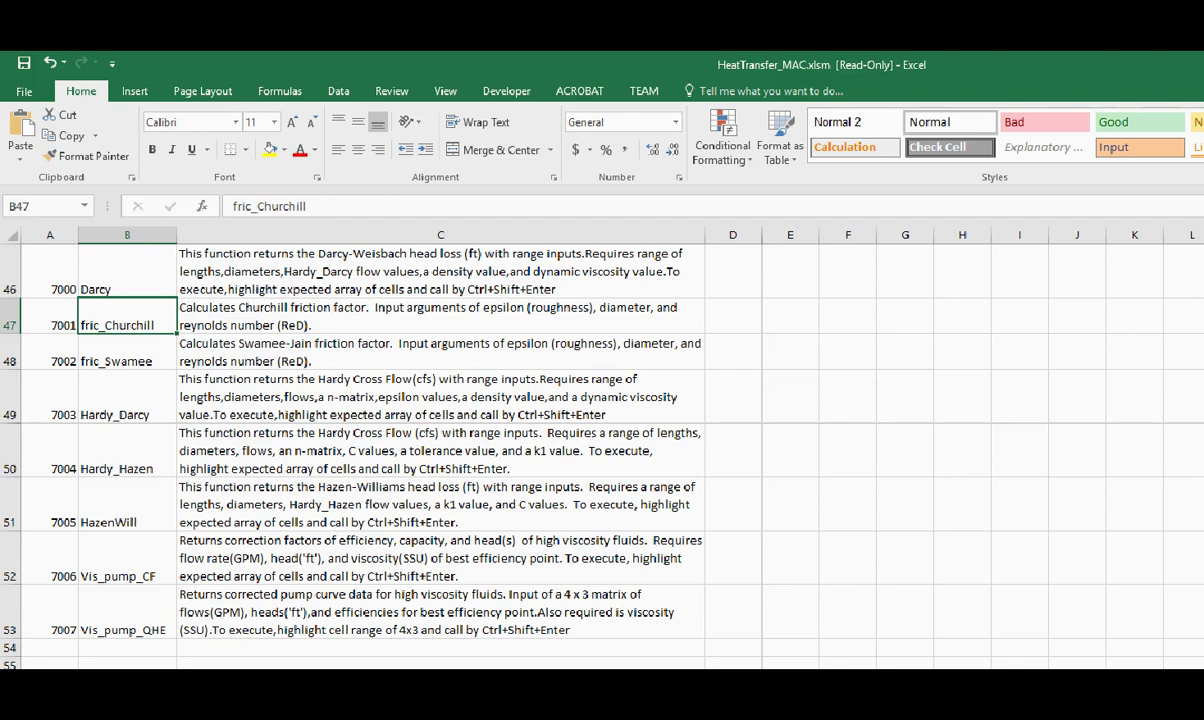
Step: Close HeatTransfer_MAC.xlsm without saving changes and switch to the Excel in M.E. Thermal Systems page in Firefox
key(alt+F4)
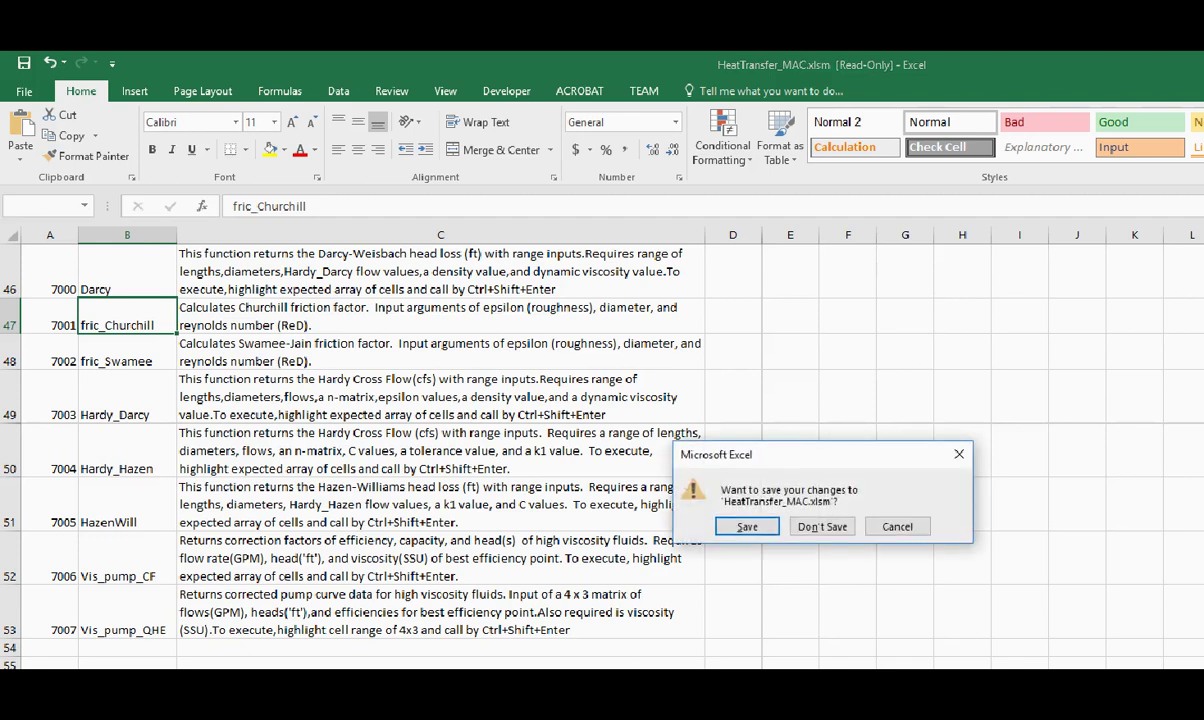
click(835, 527)
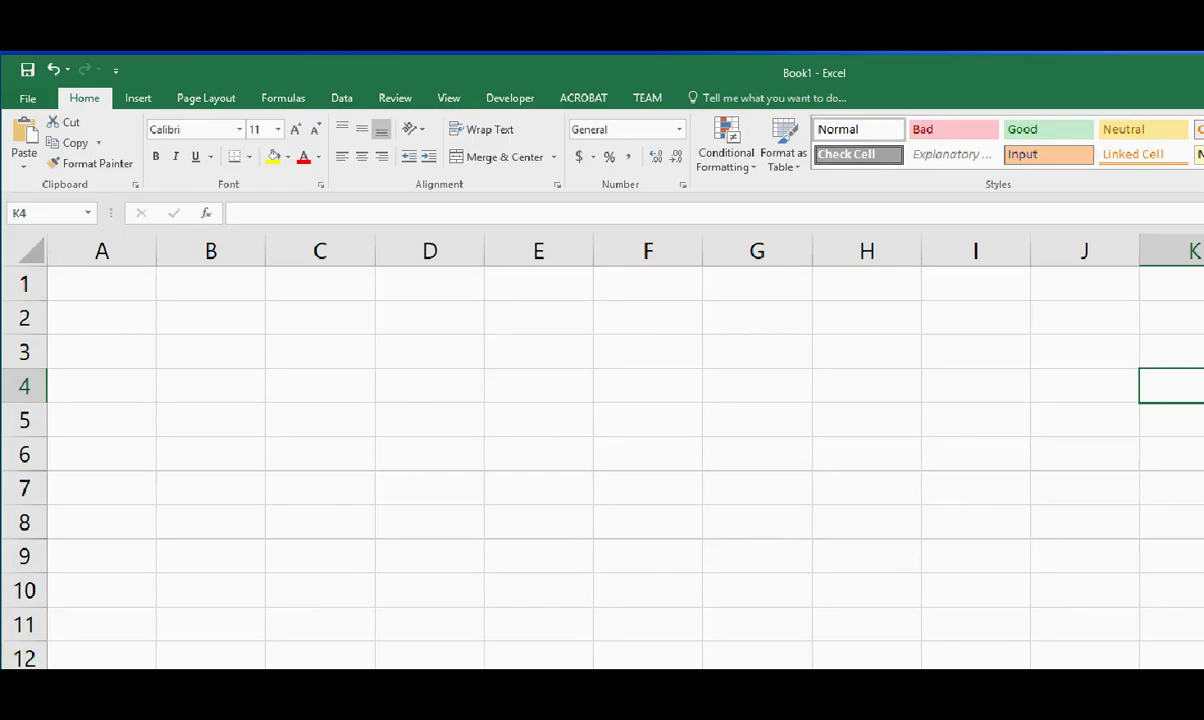
key(alt+Tab)
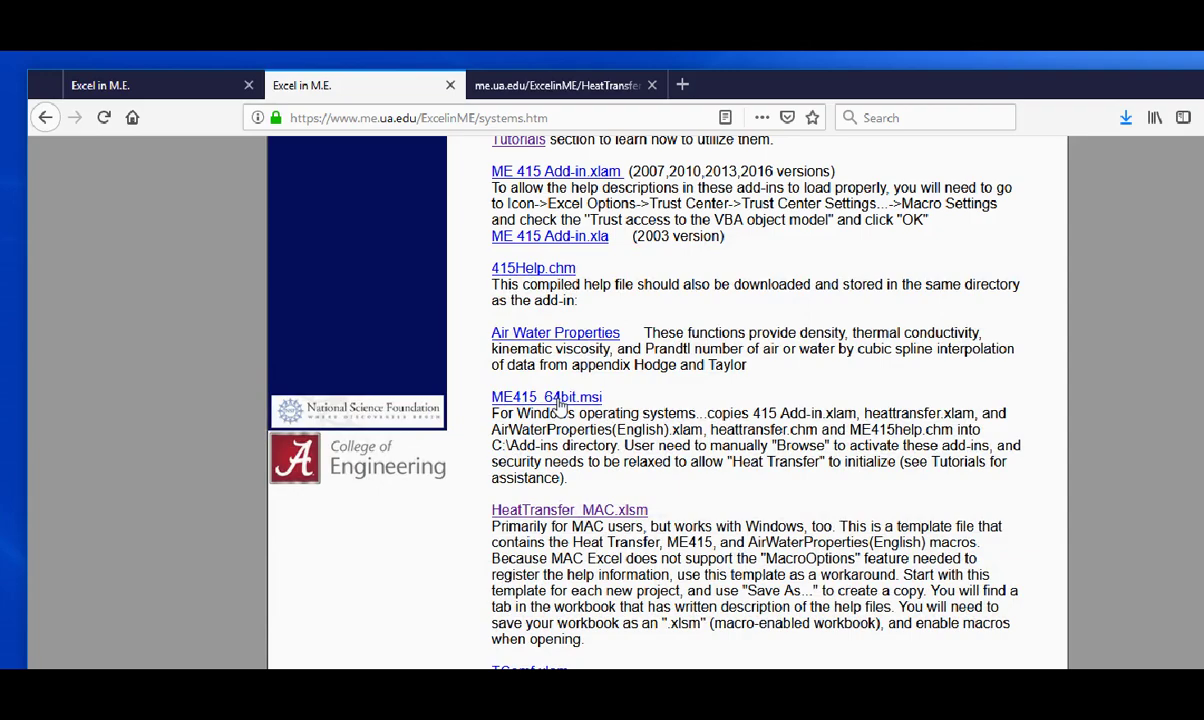
Step: Download ME415_64bit.msi from the Thermal Systems page and save it in the C: drive's Add-ins folder
scroll(463, 400, up, 5)
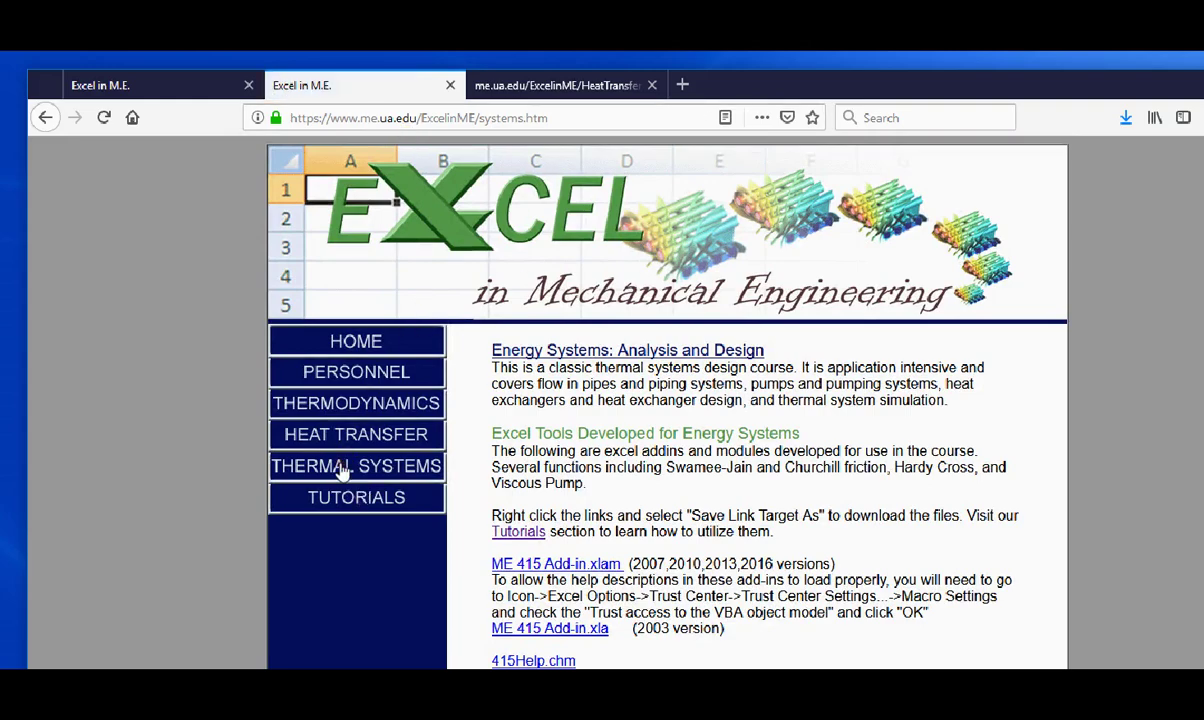
scroll(518, 420, down, 3)
scroll(514, 423, down, 2)
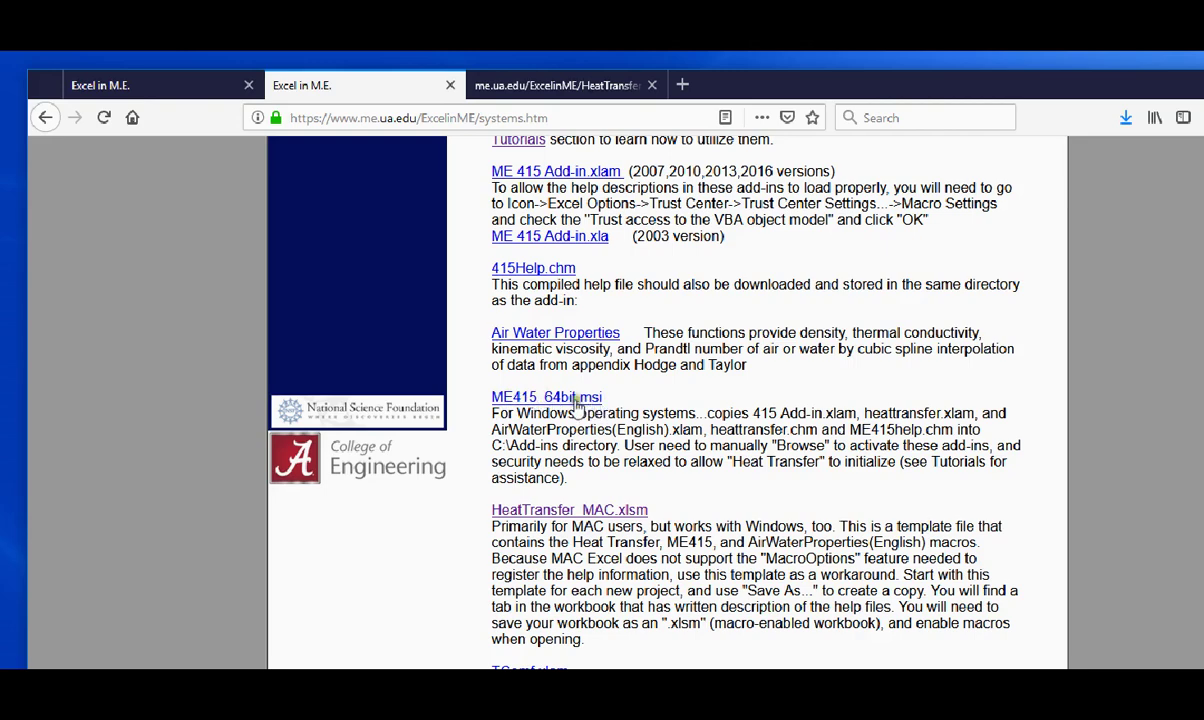
click(566, 401)
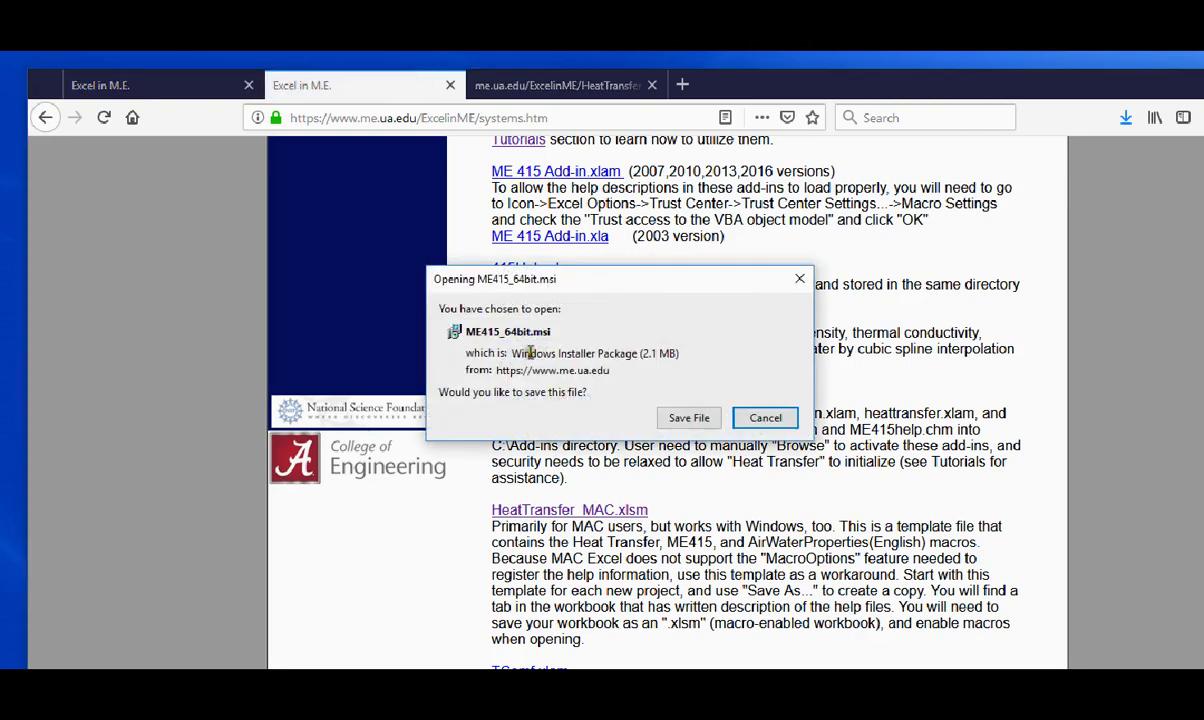
click(690, 418)
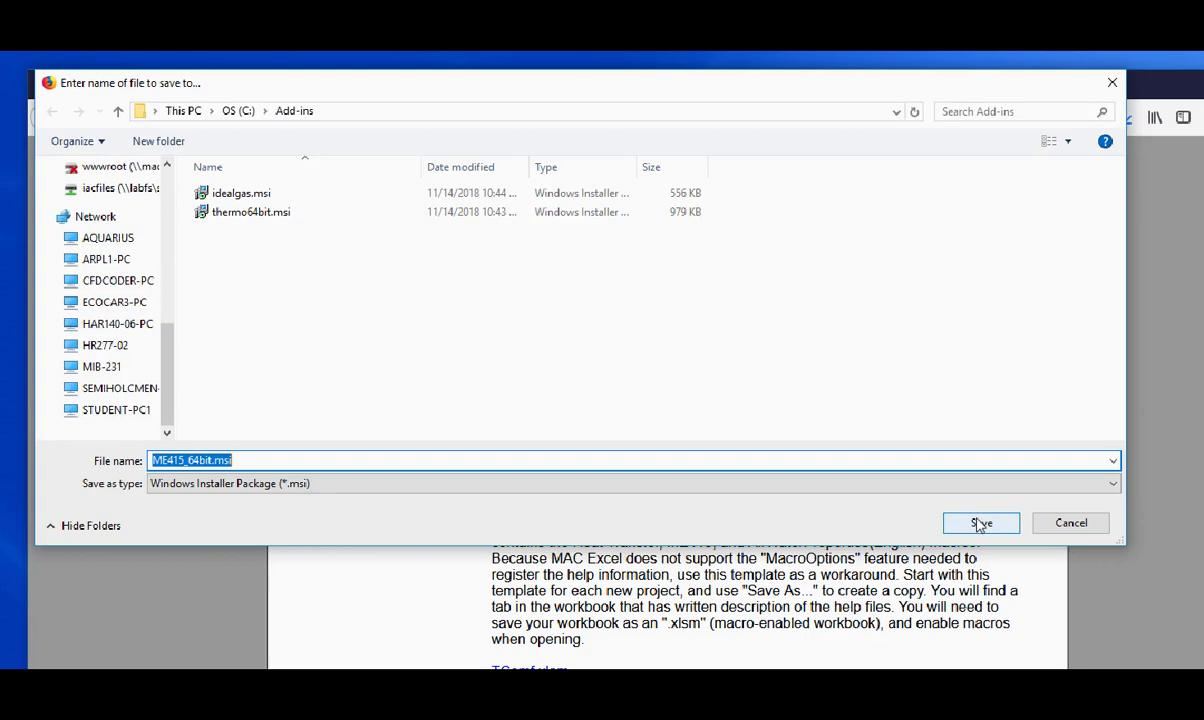
click(981, 524)
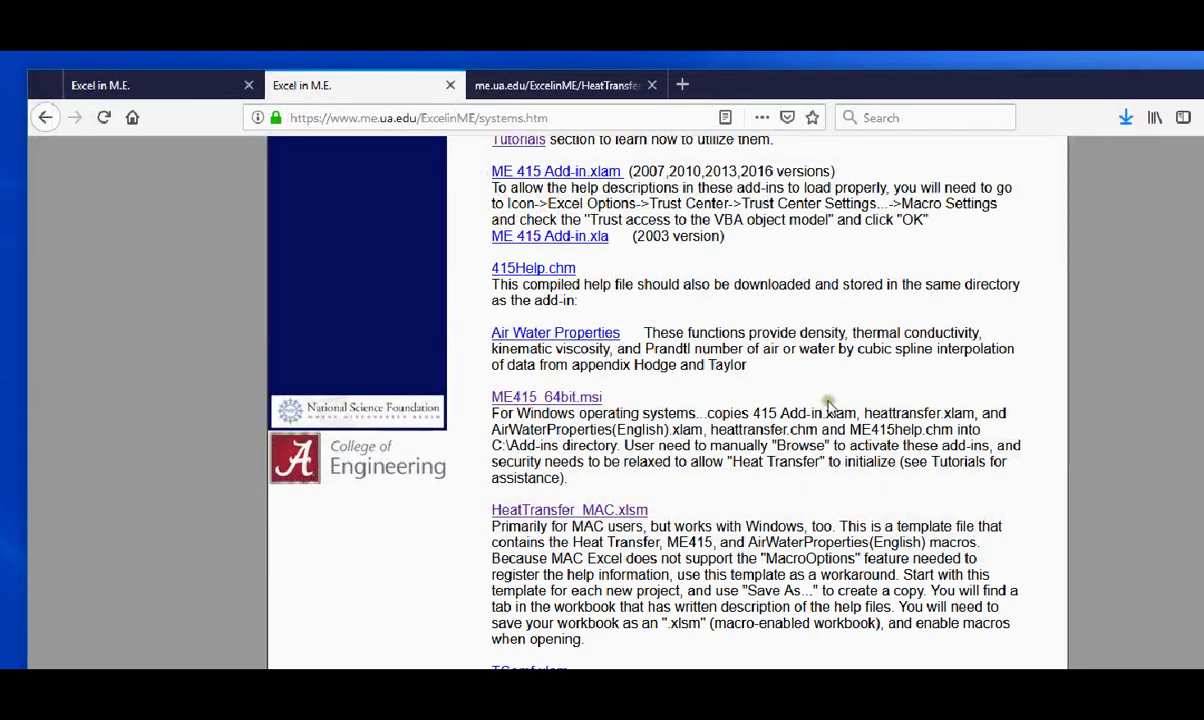
Step: Run the downloaded ME415_64bit.msi despite the Windows SmartScreen block, complete the EnergySystemsAddins installation and close the installer
click(1125, 118)
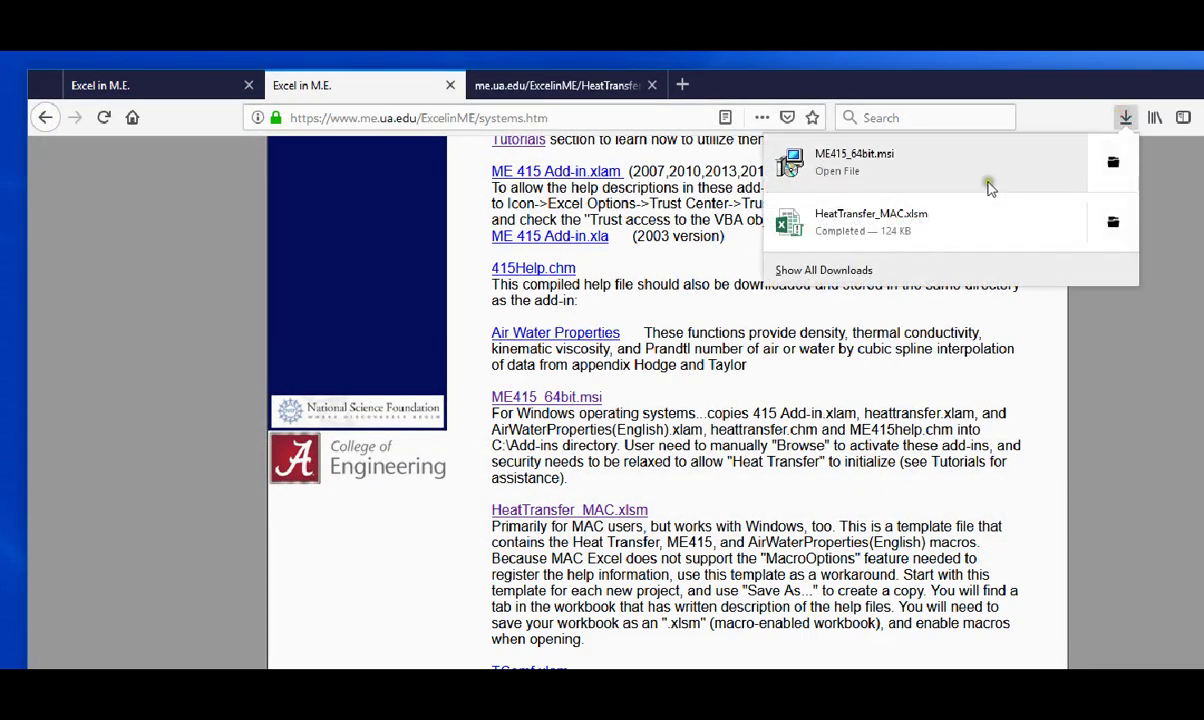
click(812, 175)
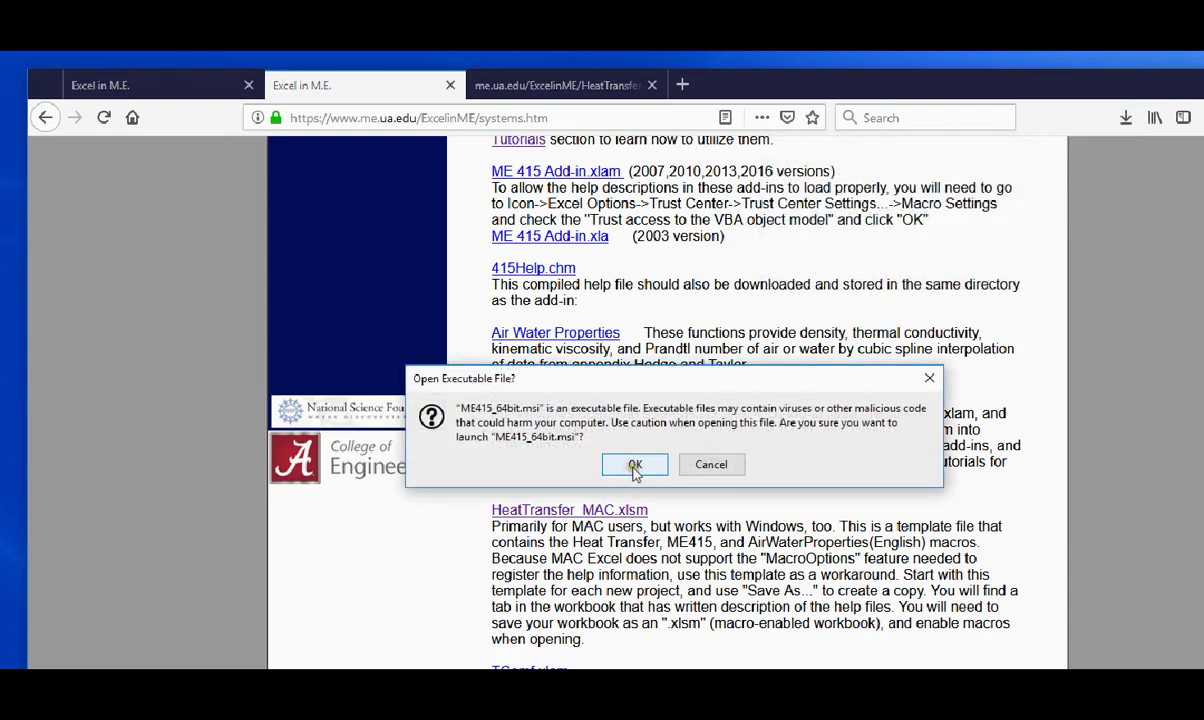
click(635, 466)
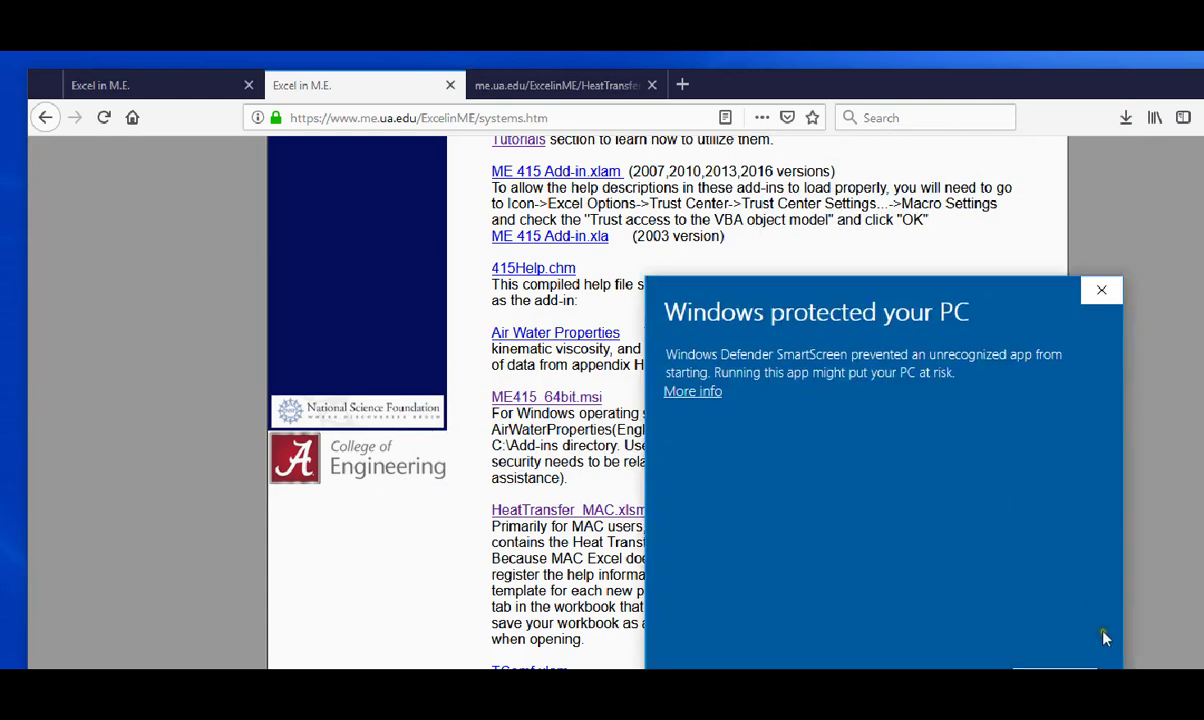
drag(994, 282, 775, 197)
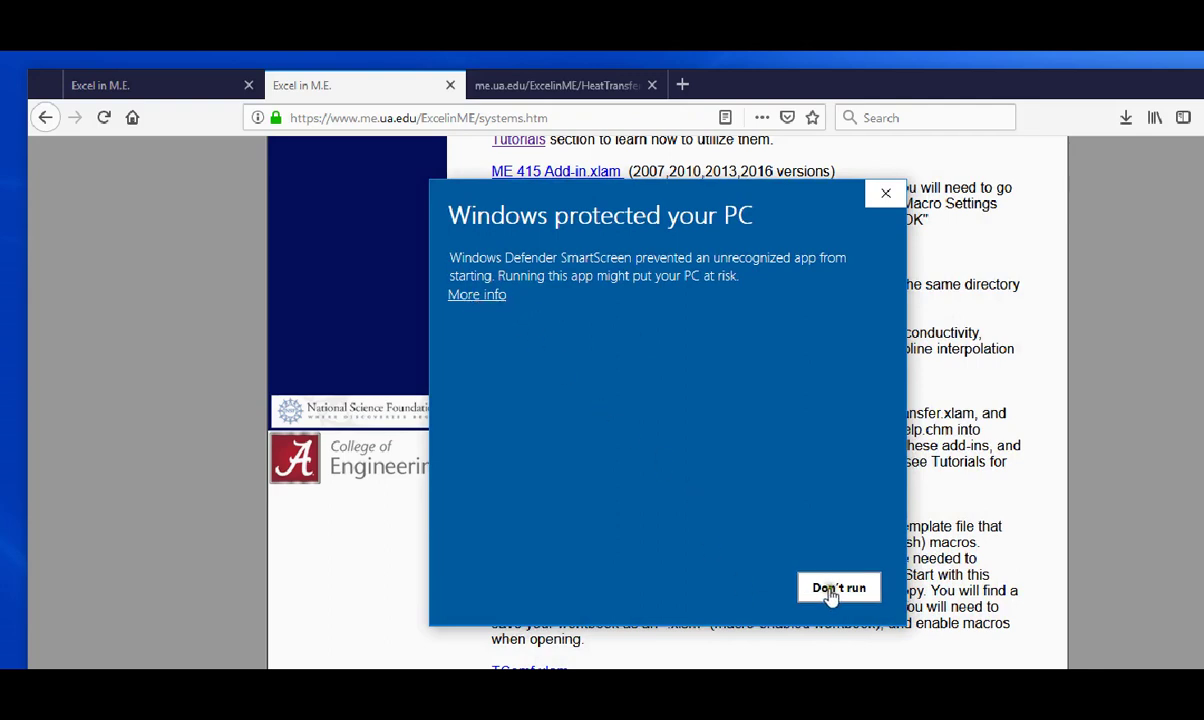
click(468, 298)
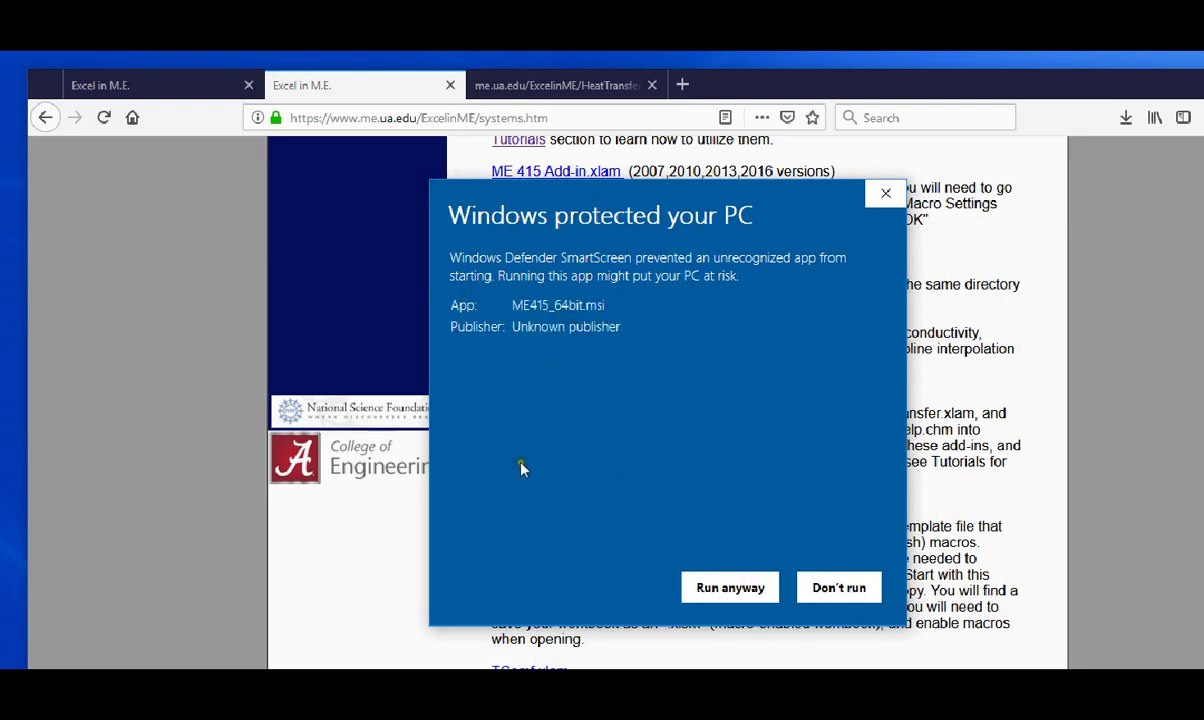
click(738, 591)
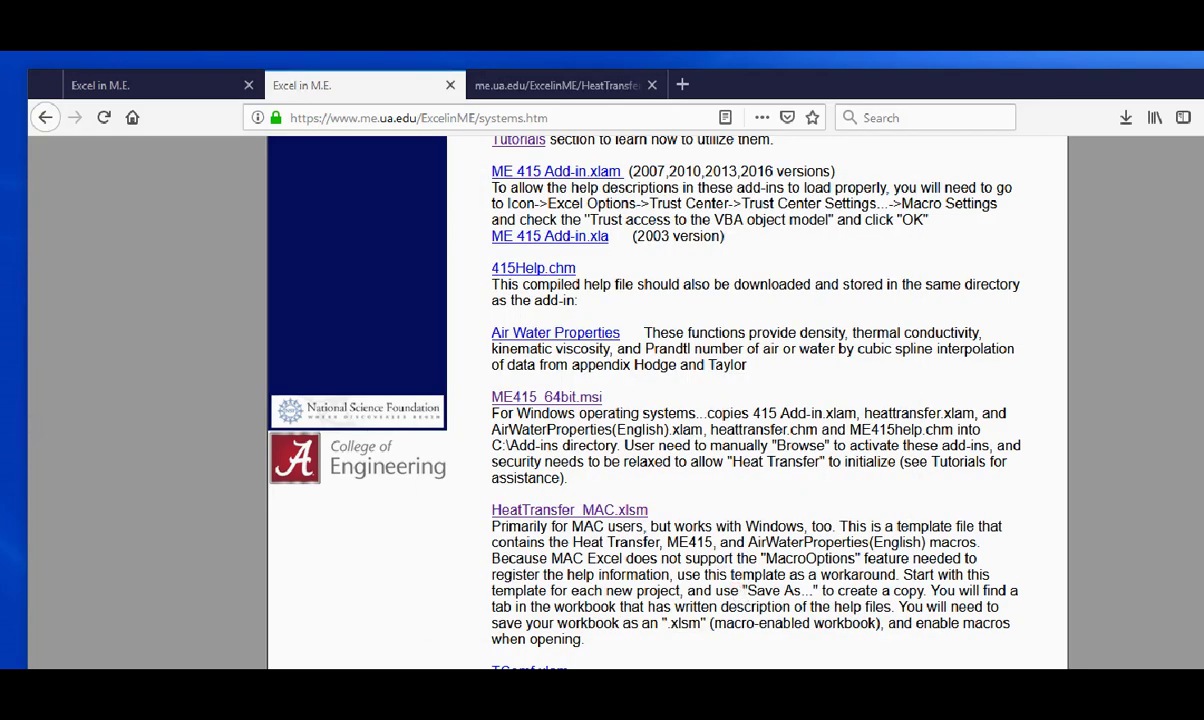
drag(207, 261, 586, 236)
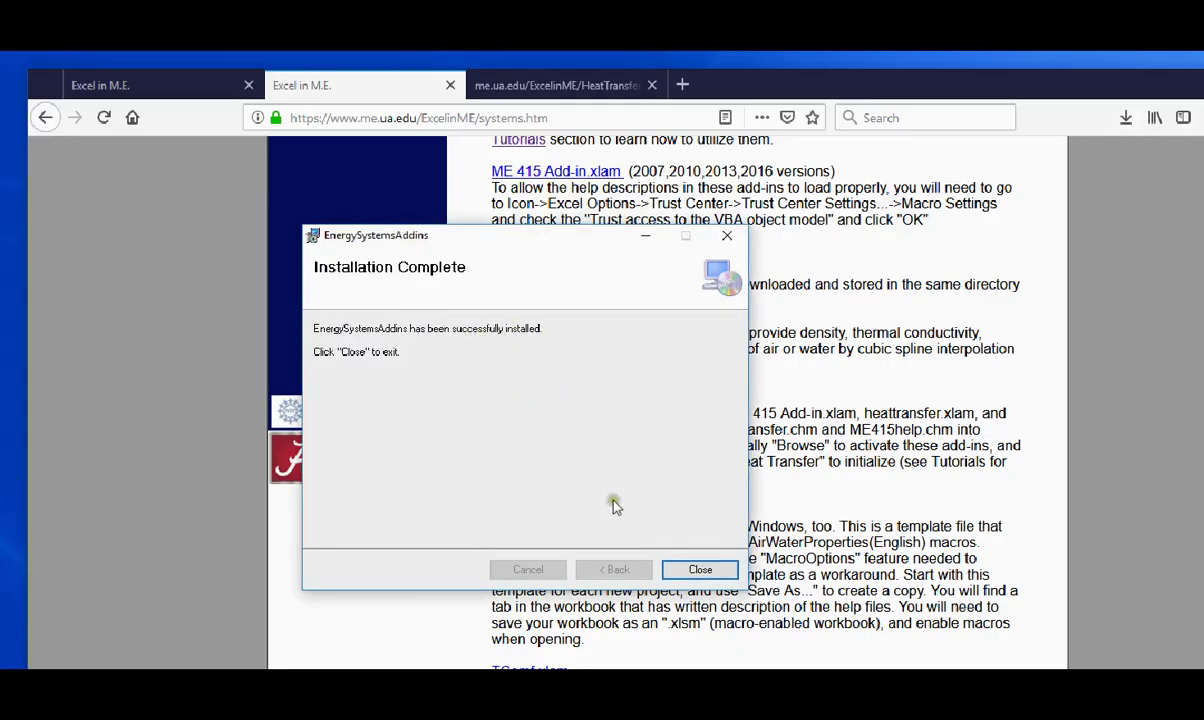
click(700, 572)
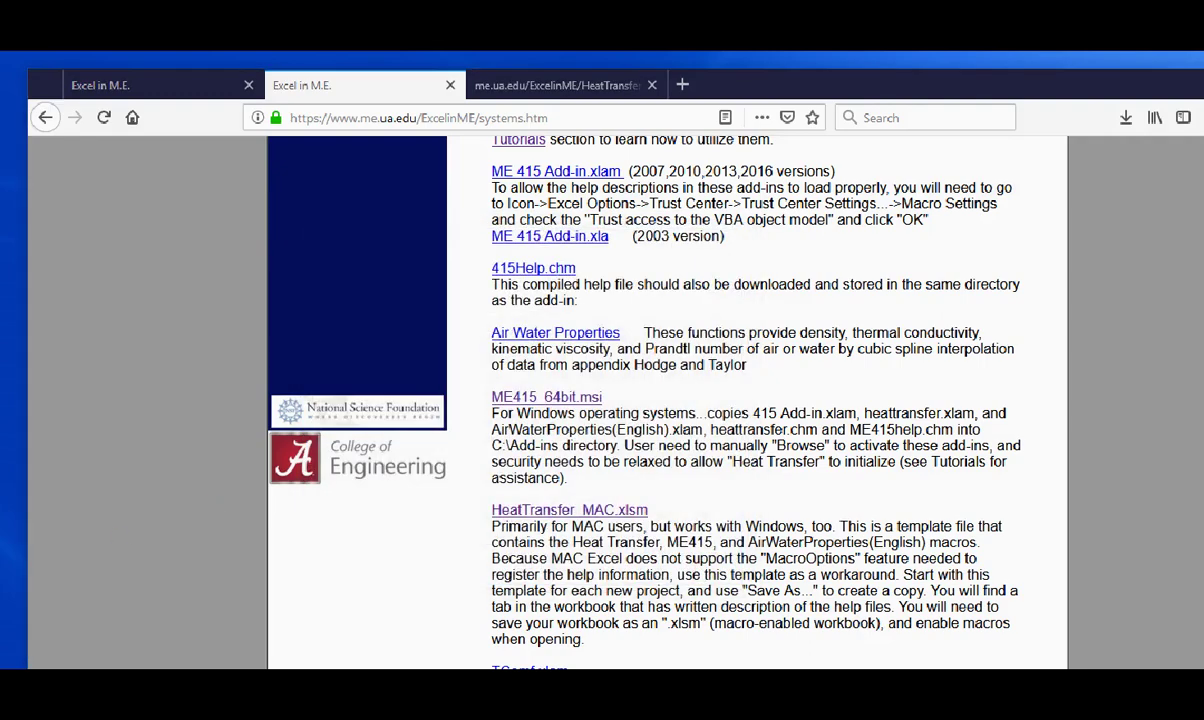
Step: Open the C: drive's Add-ins folder in a new File Explorer window to review the installed add-in files
key(super+e)
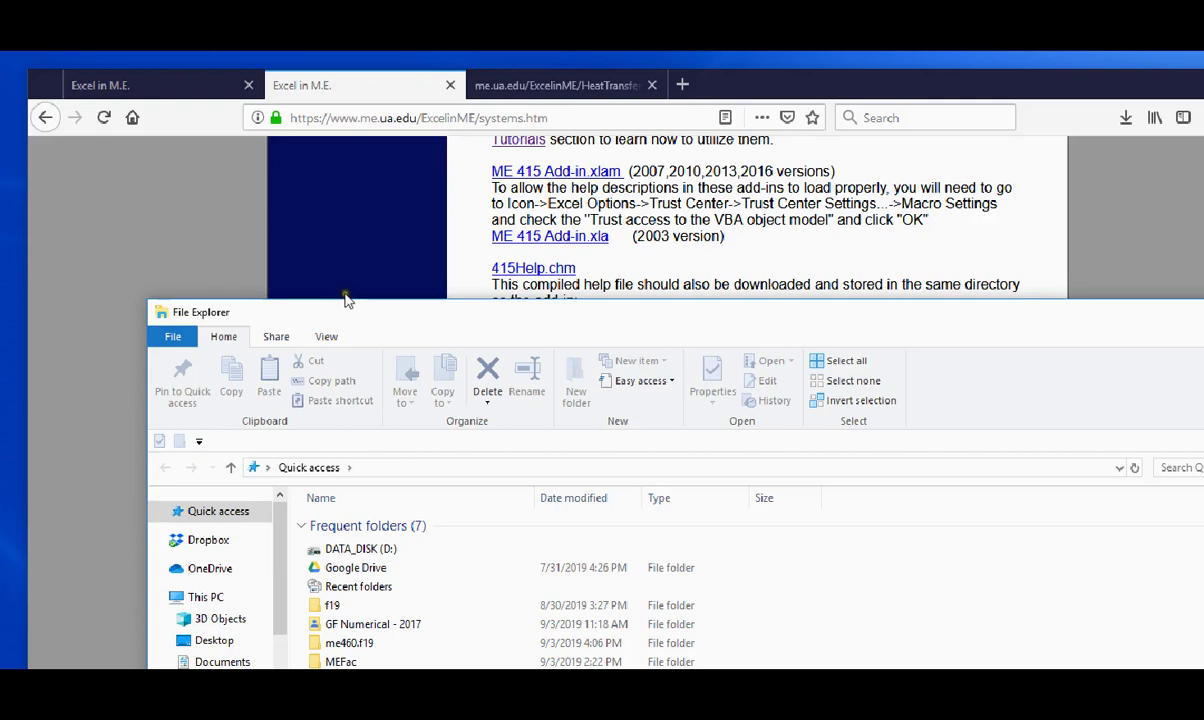
drag(400, 315, 369, 140)
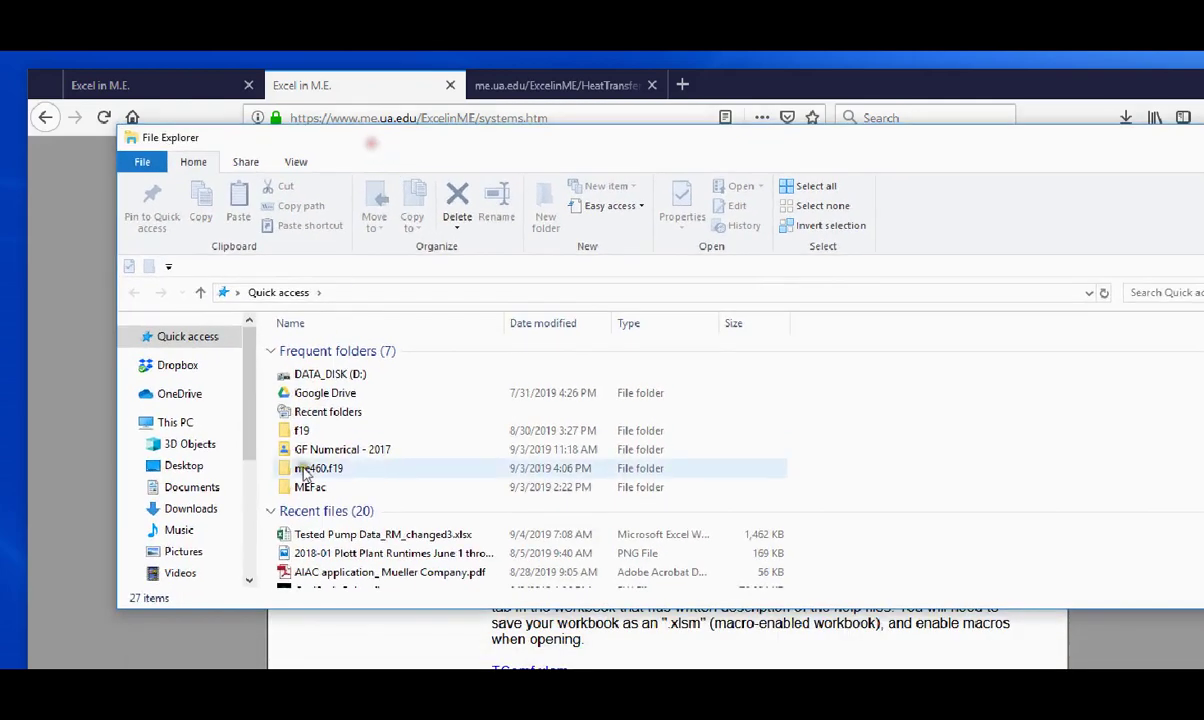
scroll(210, 492, down, 5)
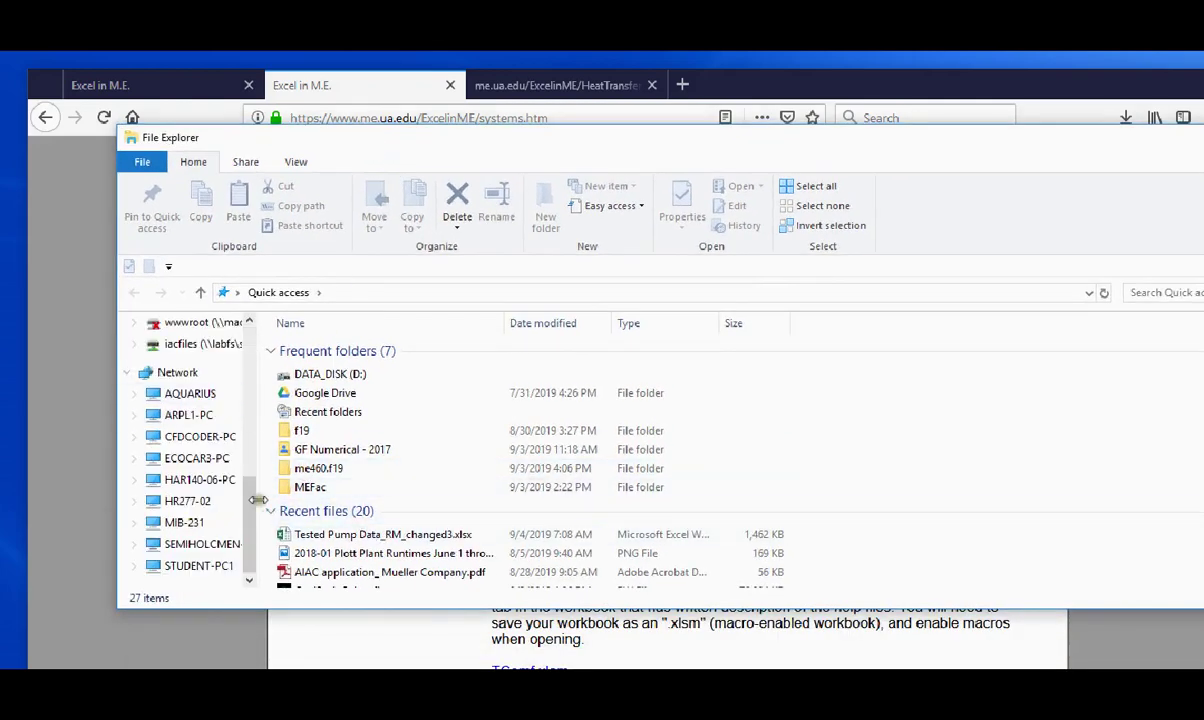
drag(247, 500, 262, 330)
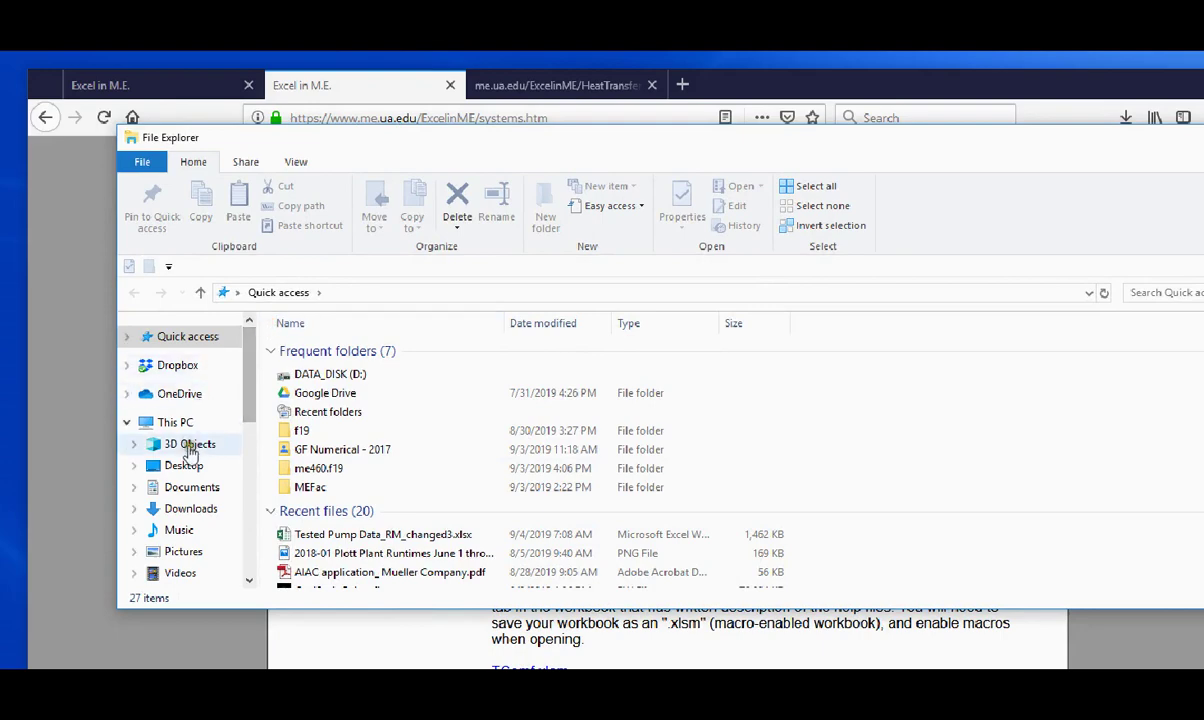
scroll(180, 519, down, 2)
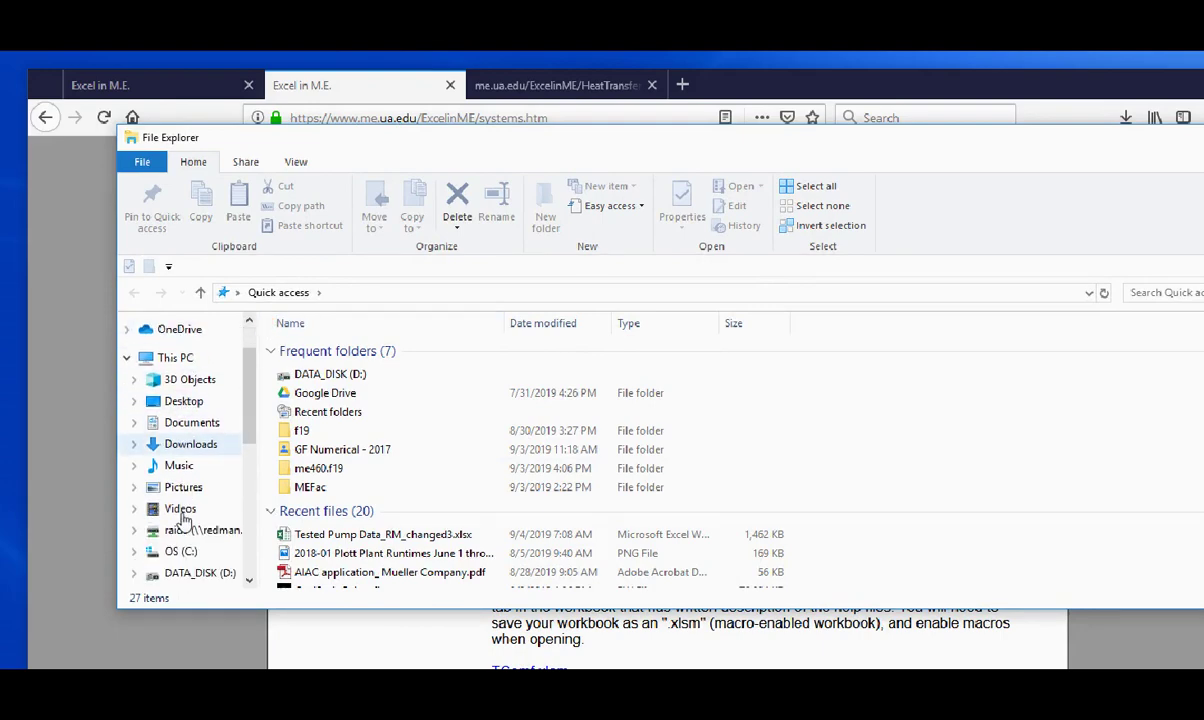
click(180, 553)
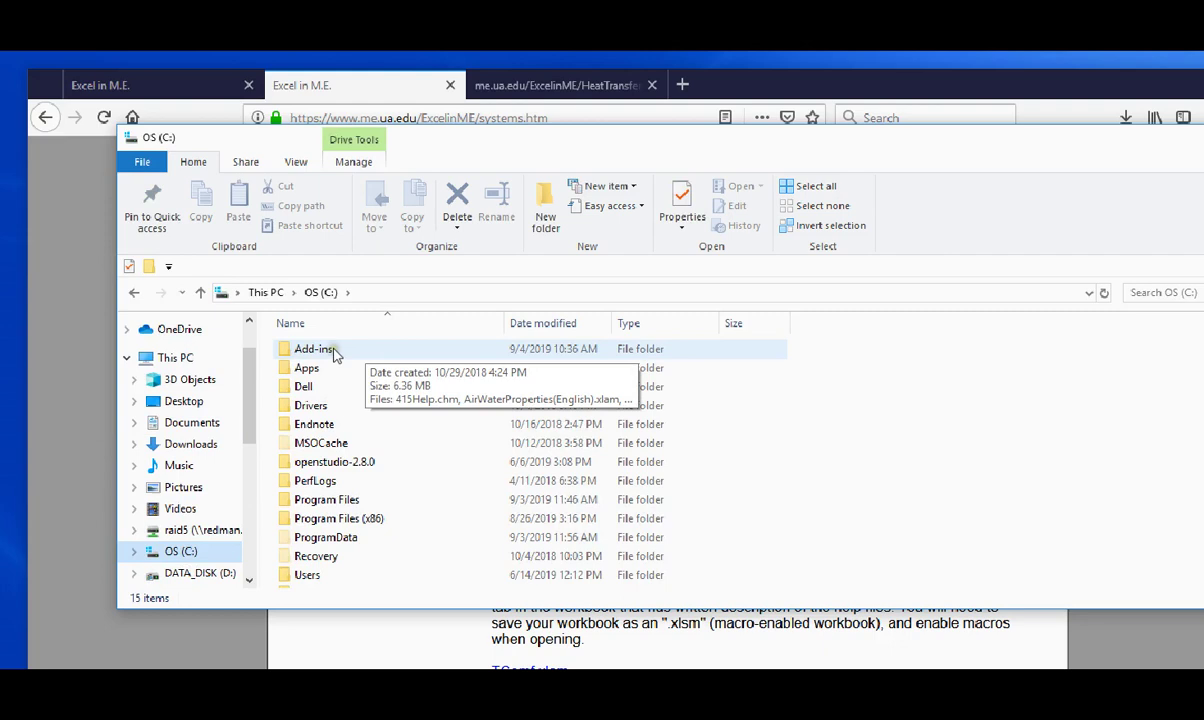
double_click(334, 352)
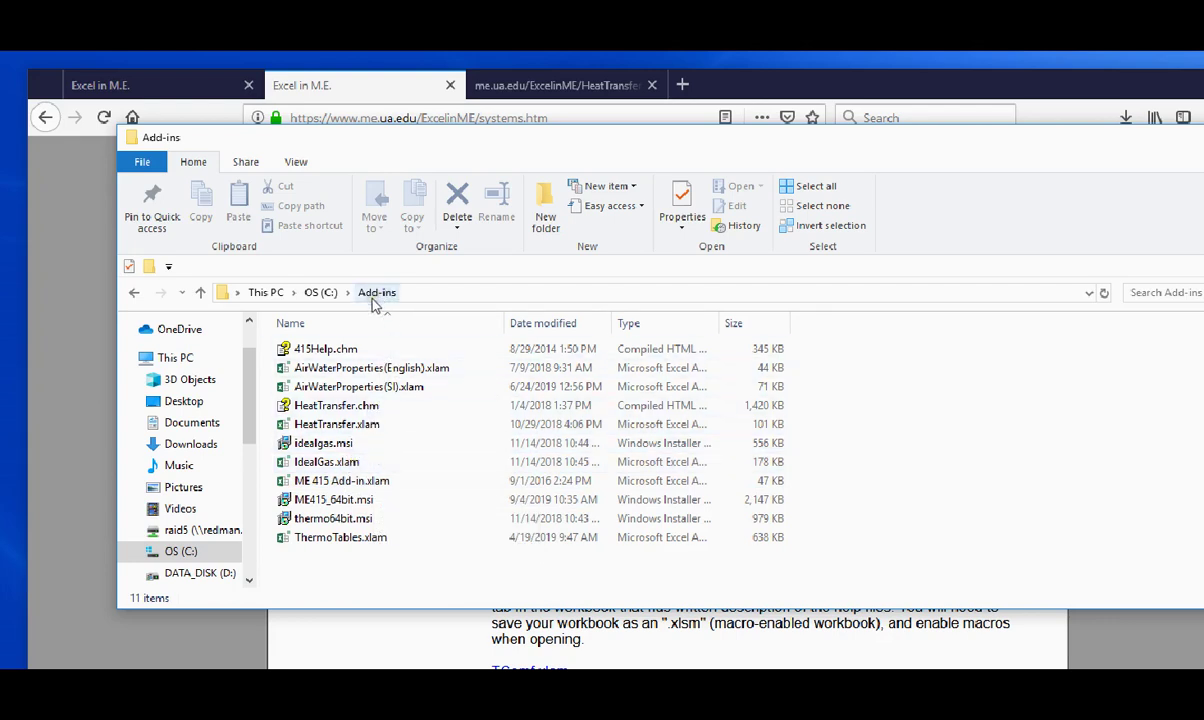
Step: Return to the root of the C: drive and minimize the File Explorer window
click(322, 293)
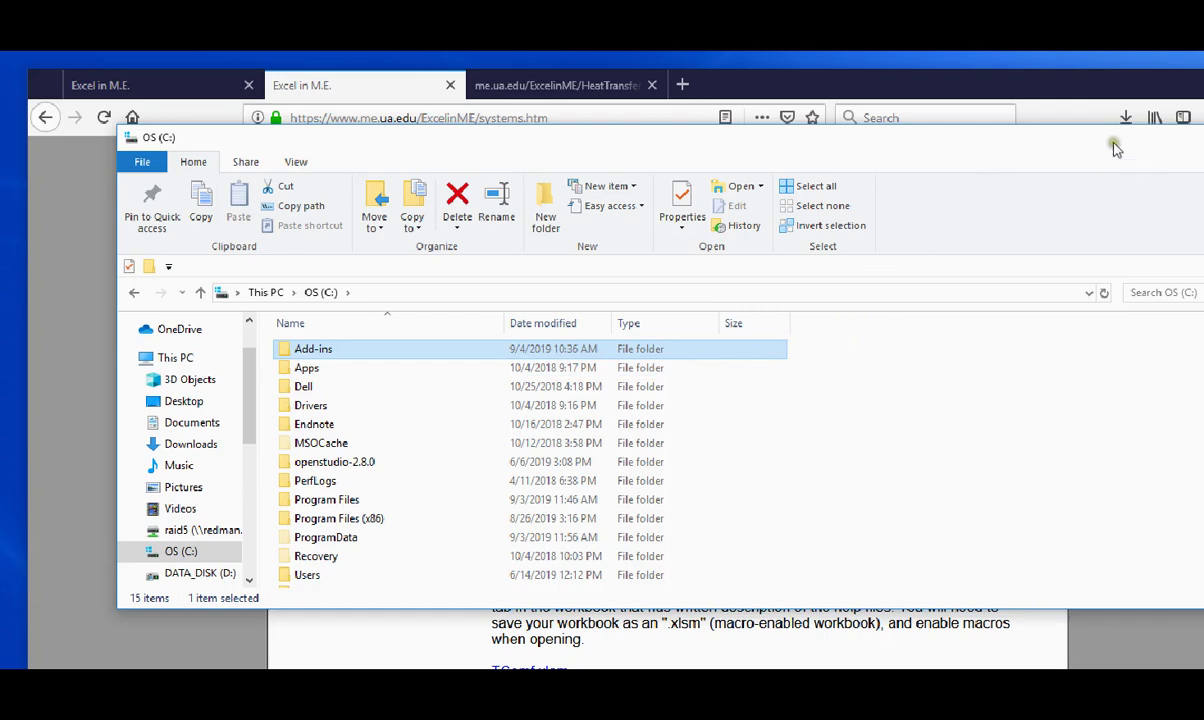
drag(1115, 148, 1039, 171)
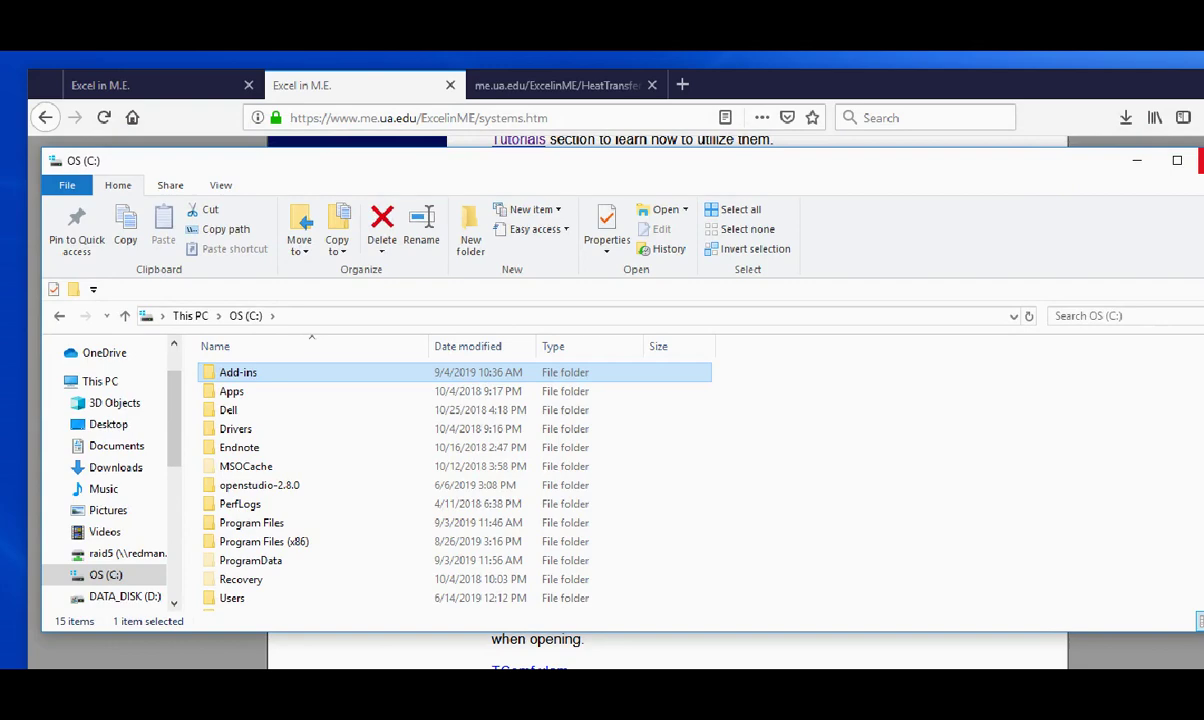
click(1138, 162)
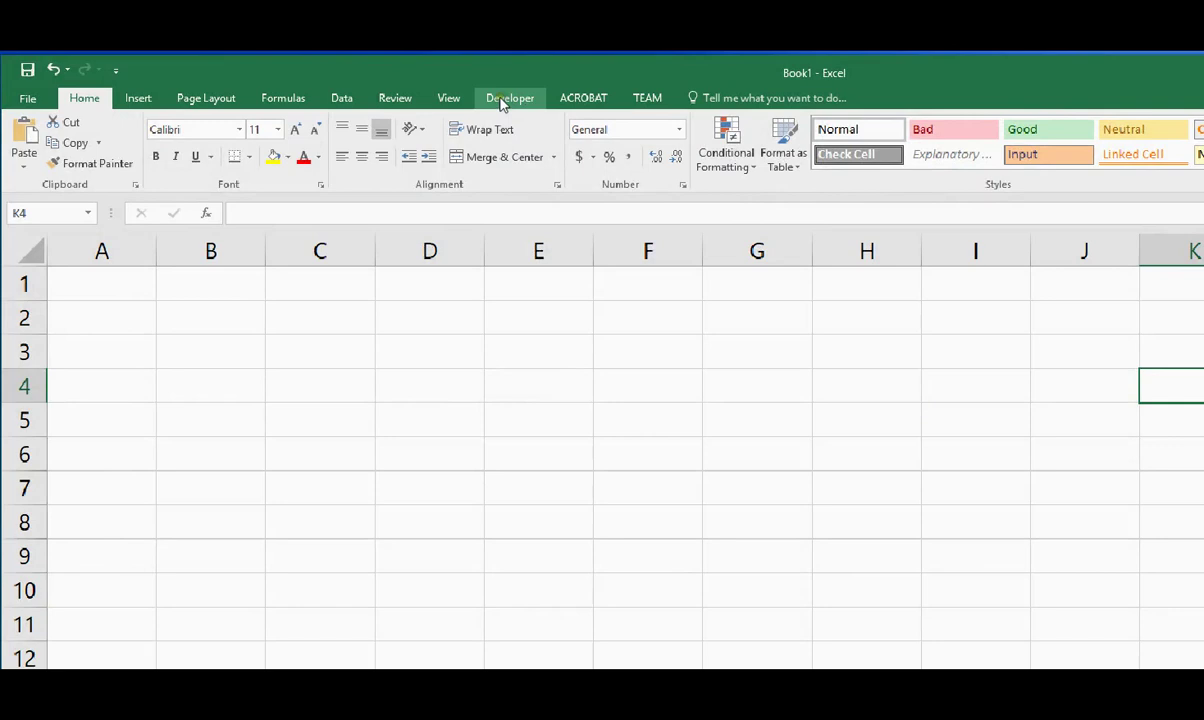
Step: Open the Trust Center settings from the Excel Options of the blank workbook
click(27, 98)
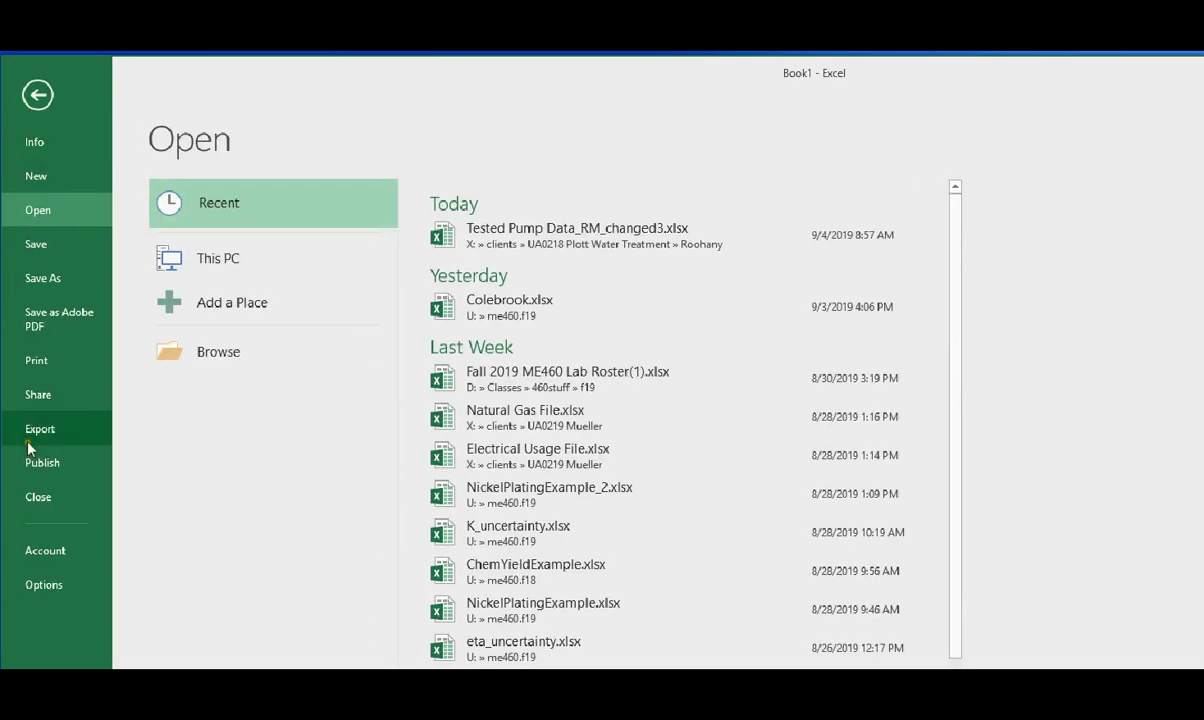
click(44, 590)
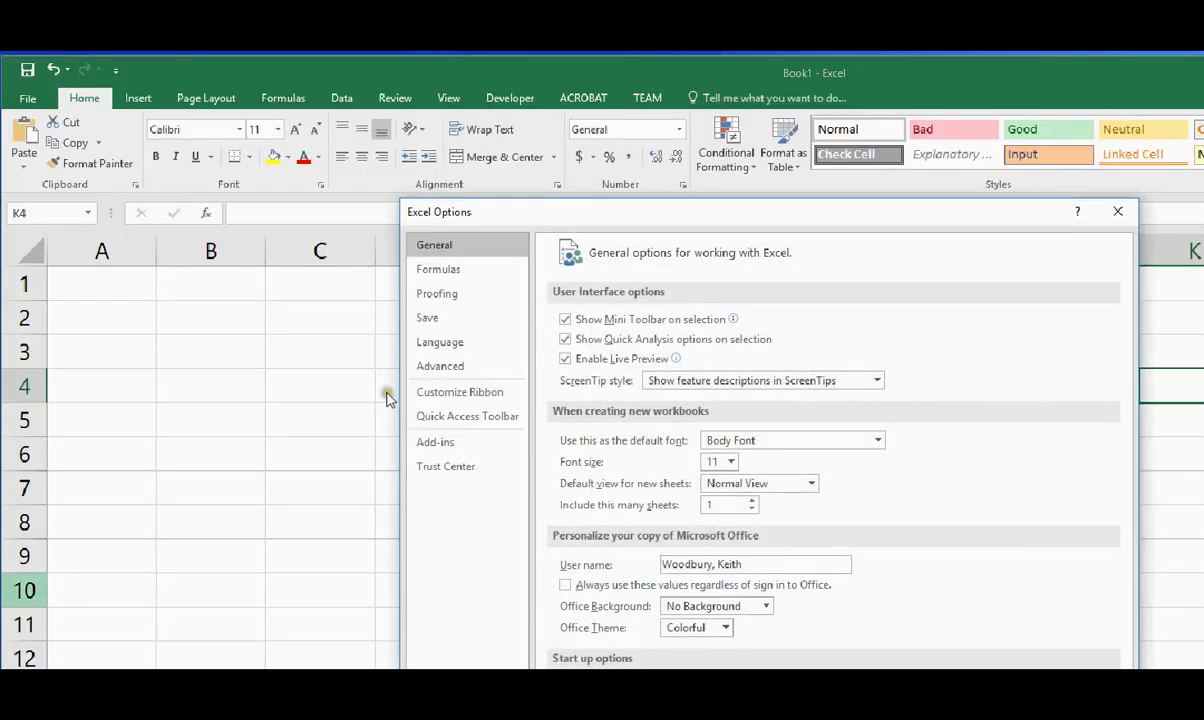
drag(757, 213, 556, 161)
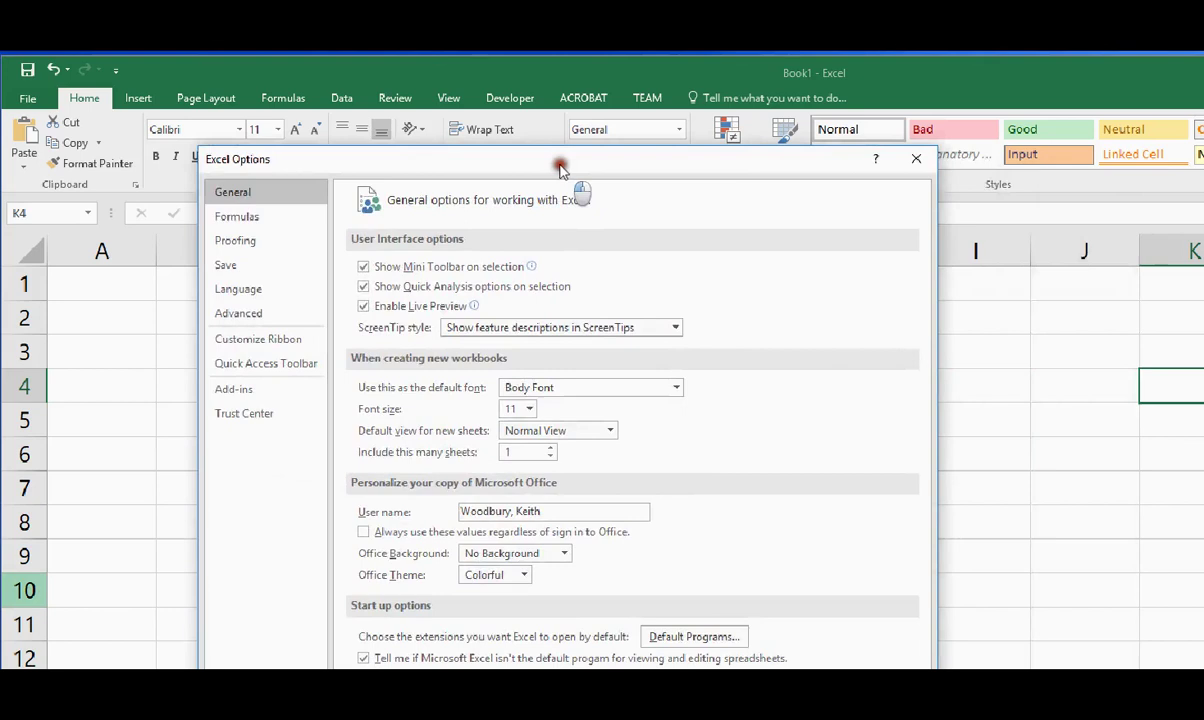
click(257, 339)
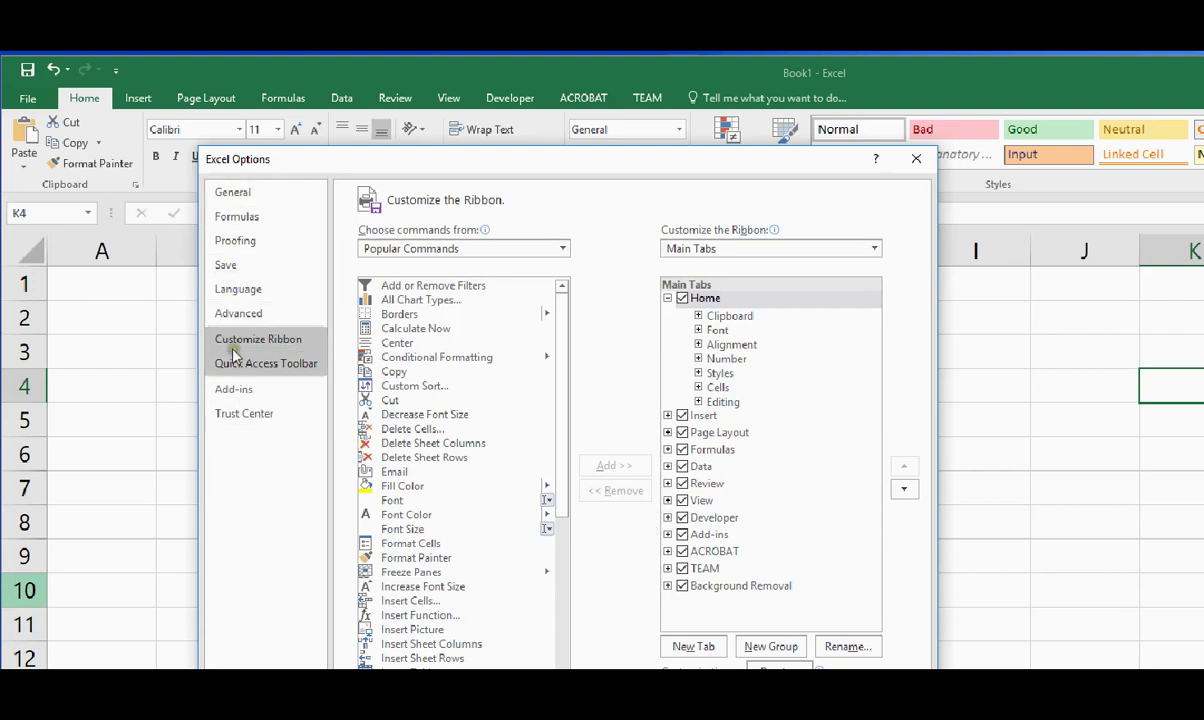
click(236, 420)
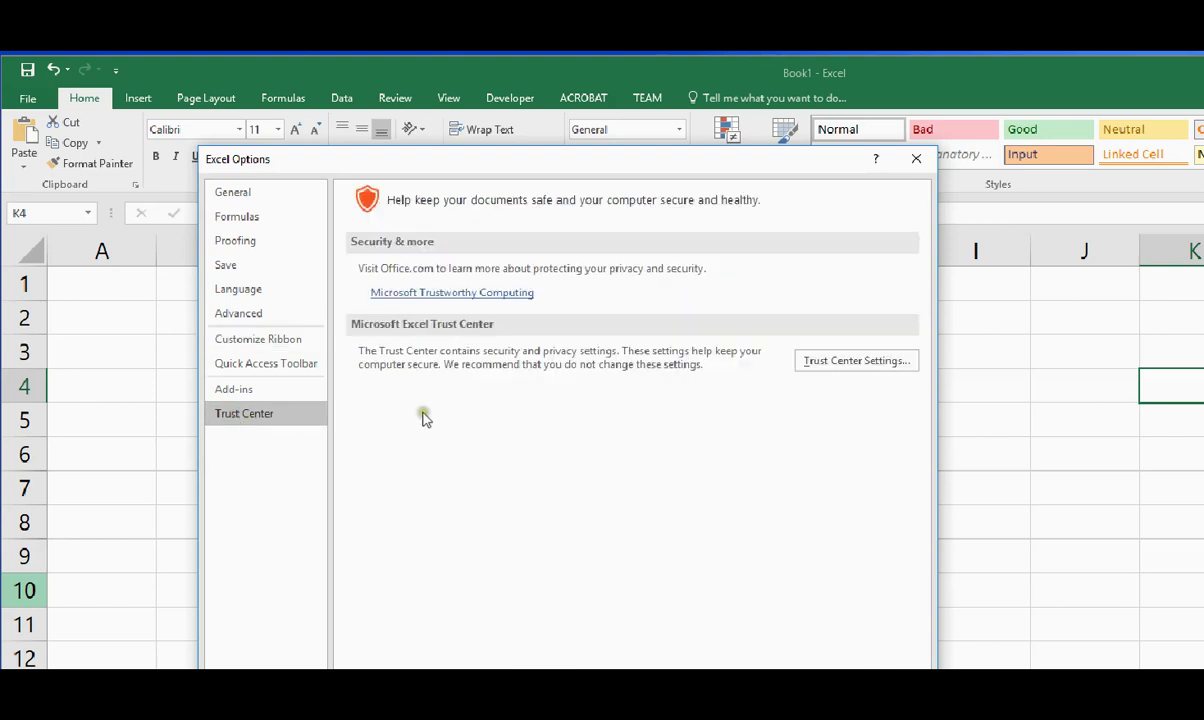
drag(498, 170, 425, 82)
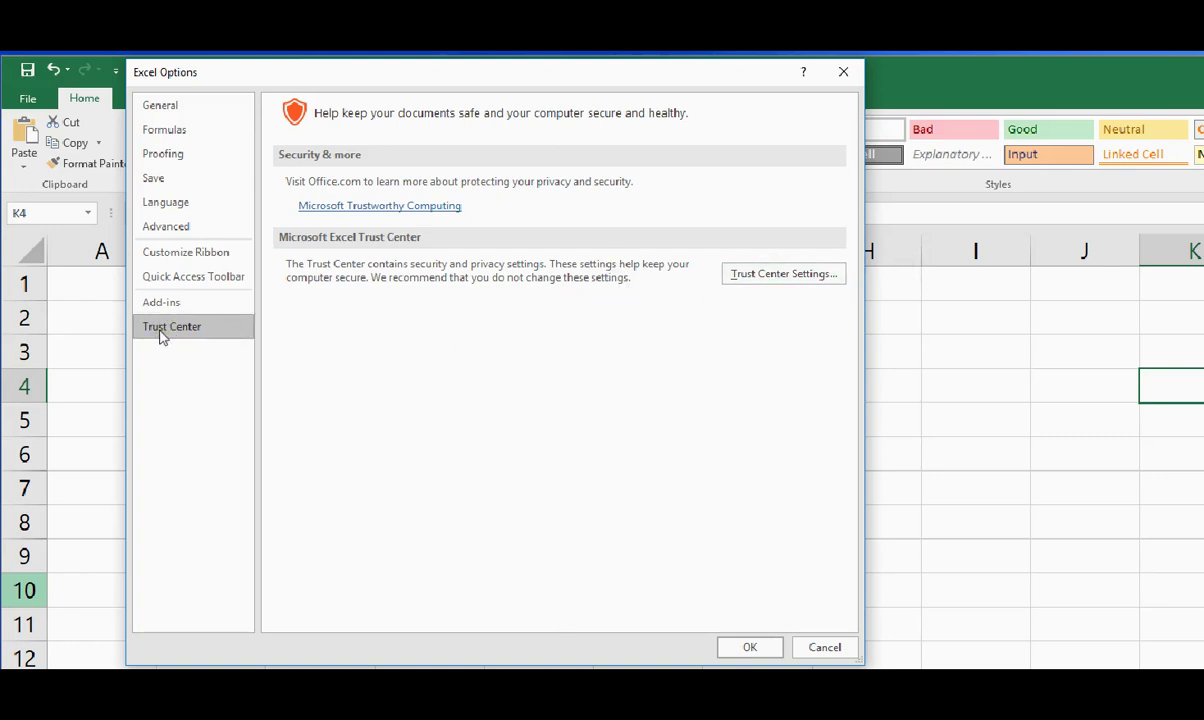
click(772, 282)
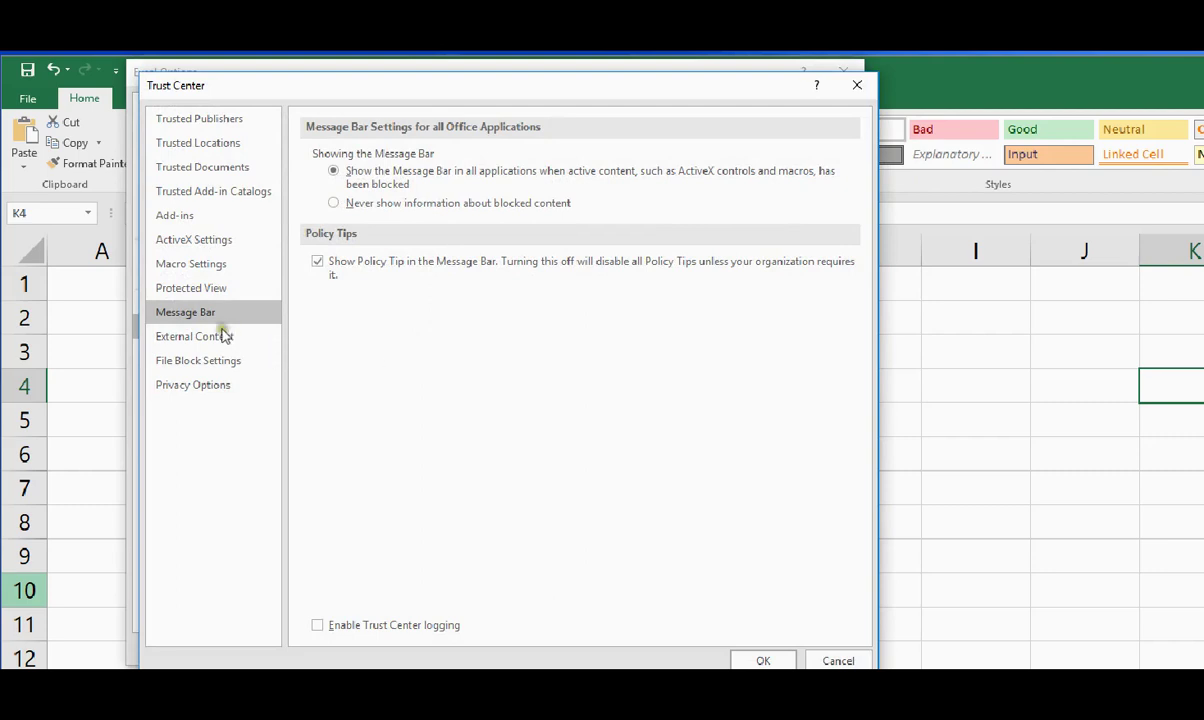
Step: Set the macro security to enable all macros, keep trusted access to the VBA project object model on, and confirm the options
click(192, 266)
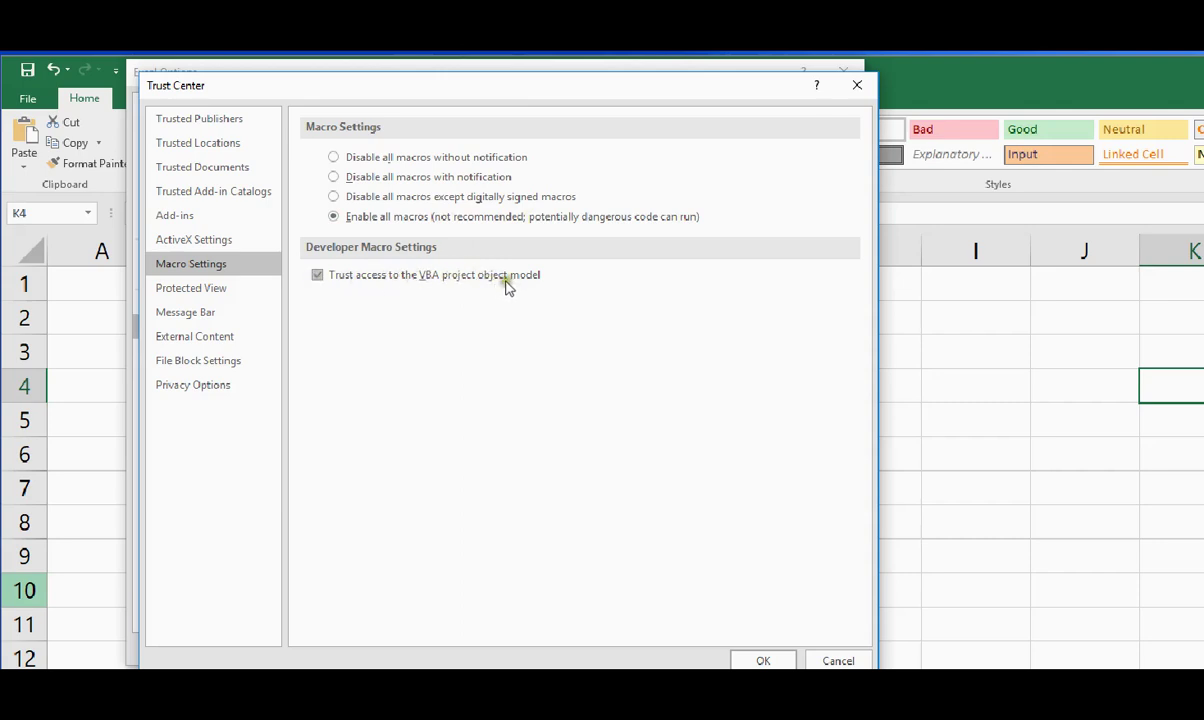
click(316, 275)
click(317, 276)
click(336, 158)
click(334, 218)
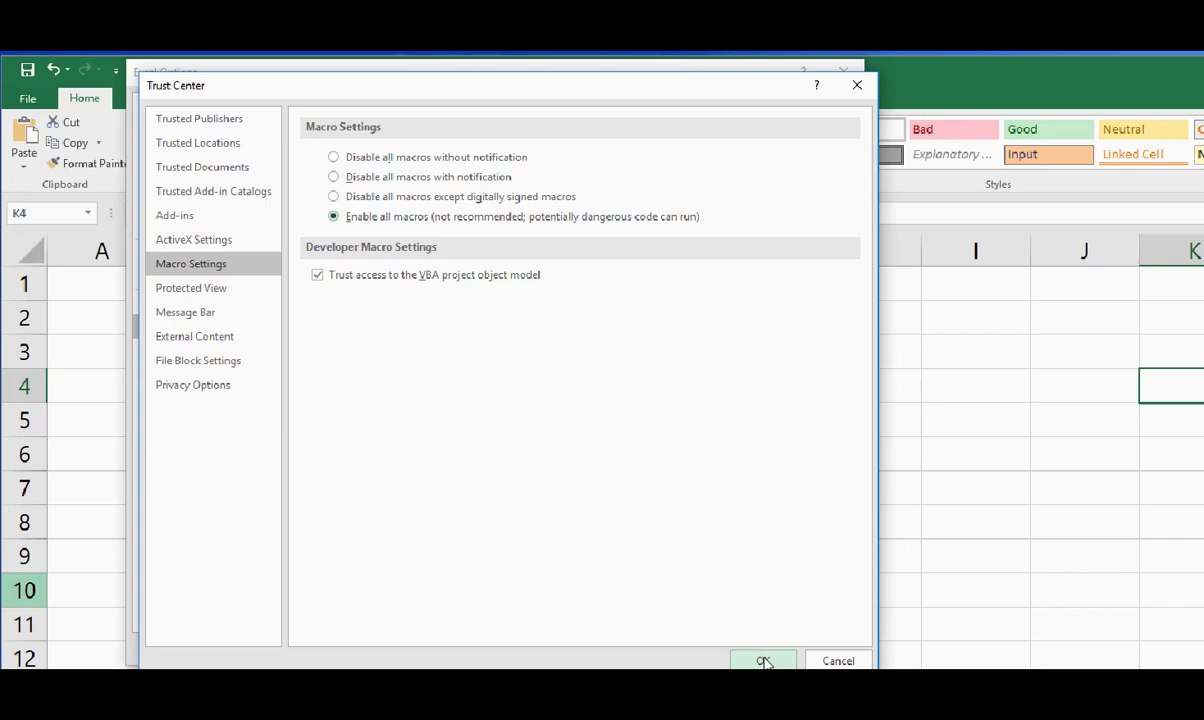
click(763, 661)
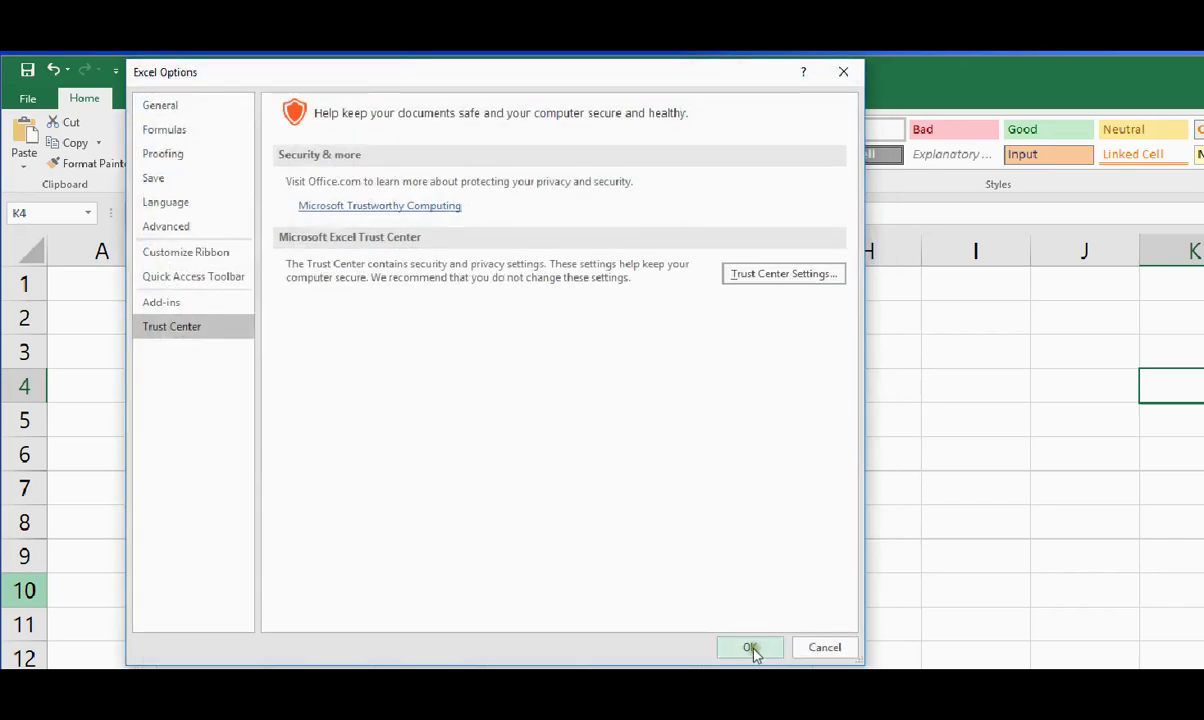
click(751, 648)
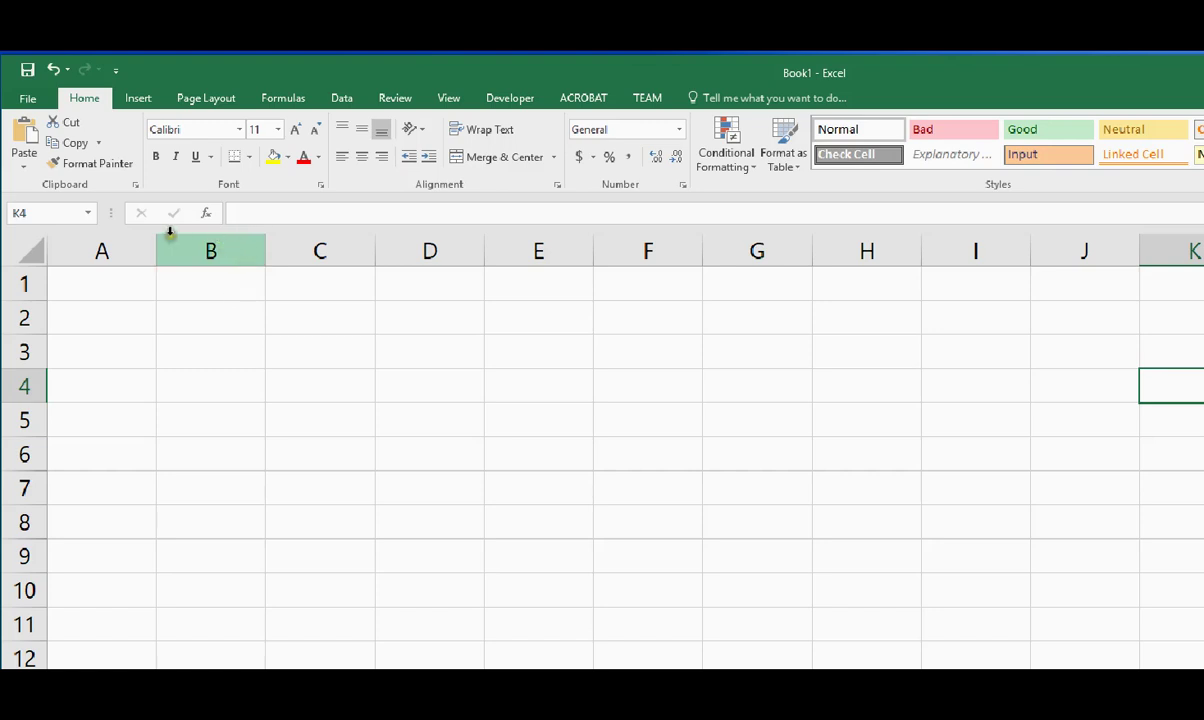
Step: Activate the Airwaterproperties(English), Me 415 Add-In and Heattransfer Excel add-ins
click(511, 98)
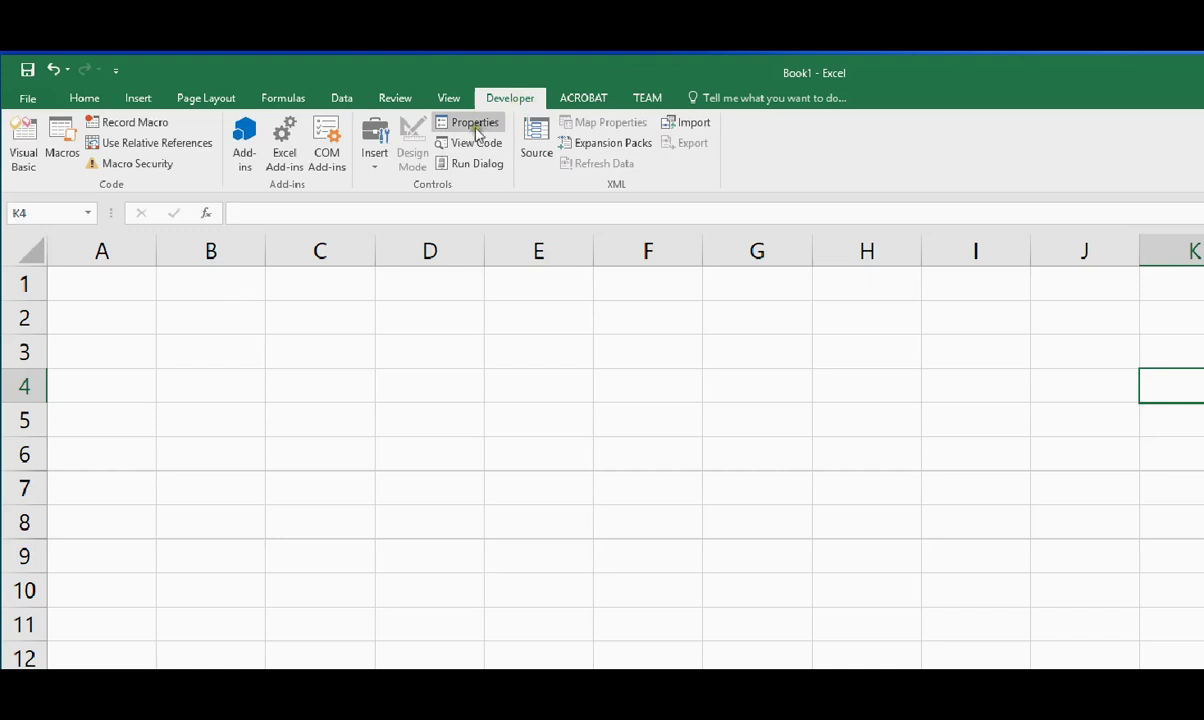
click(285, 160)
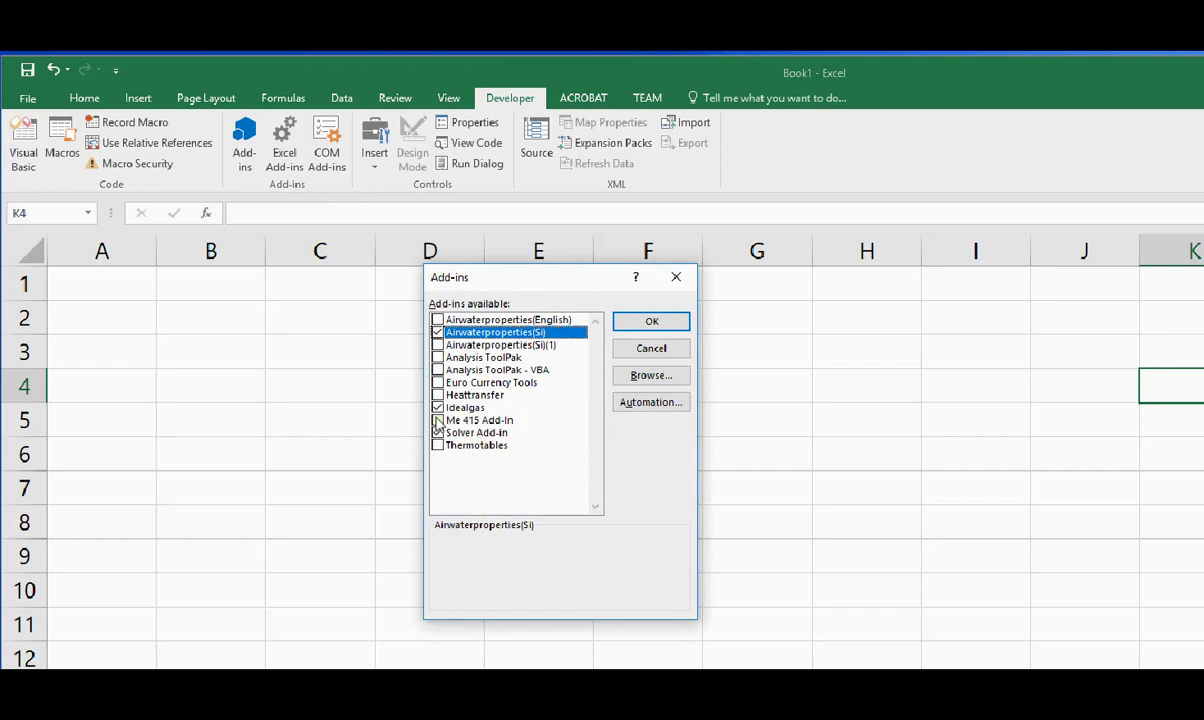
click(437, 320)
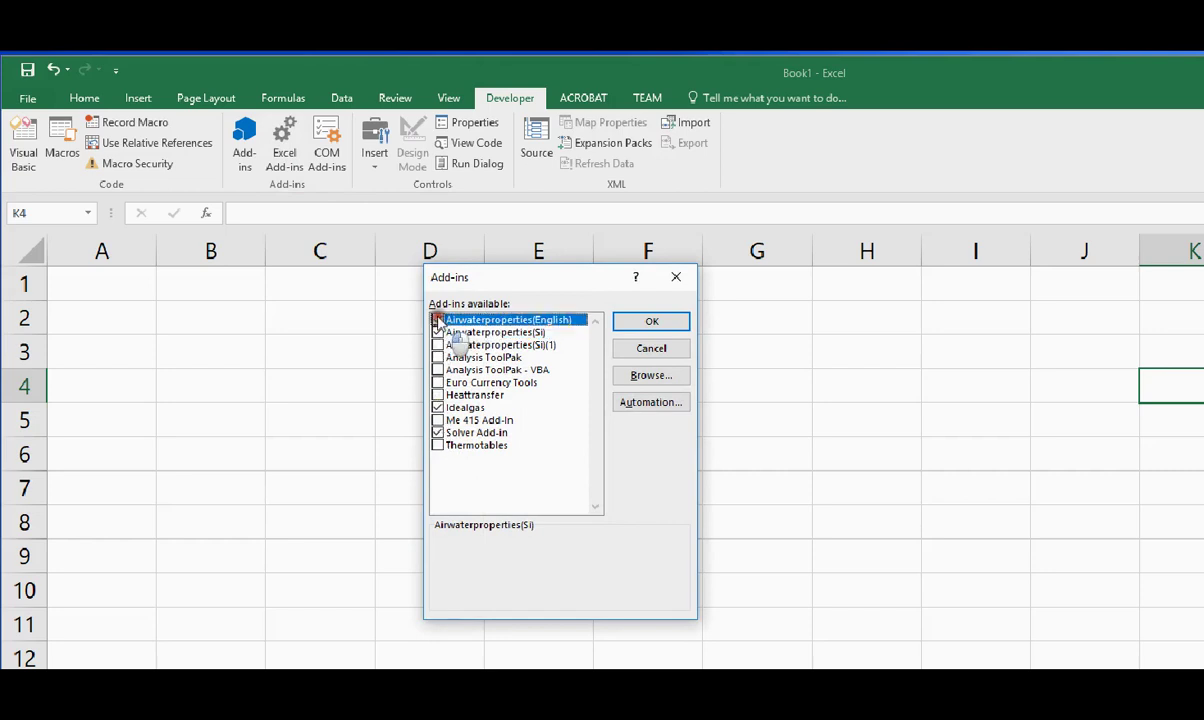
click(437, 320)
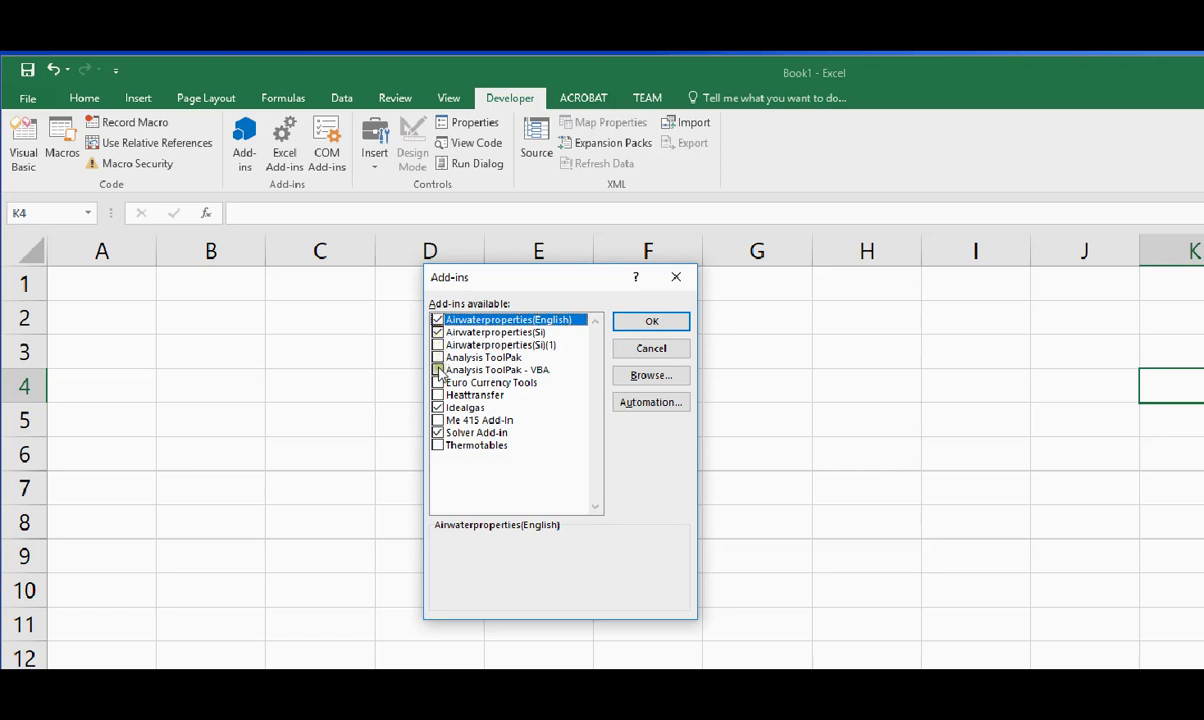
click(437, 421)
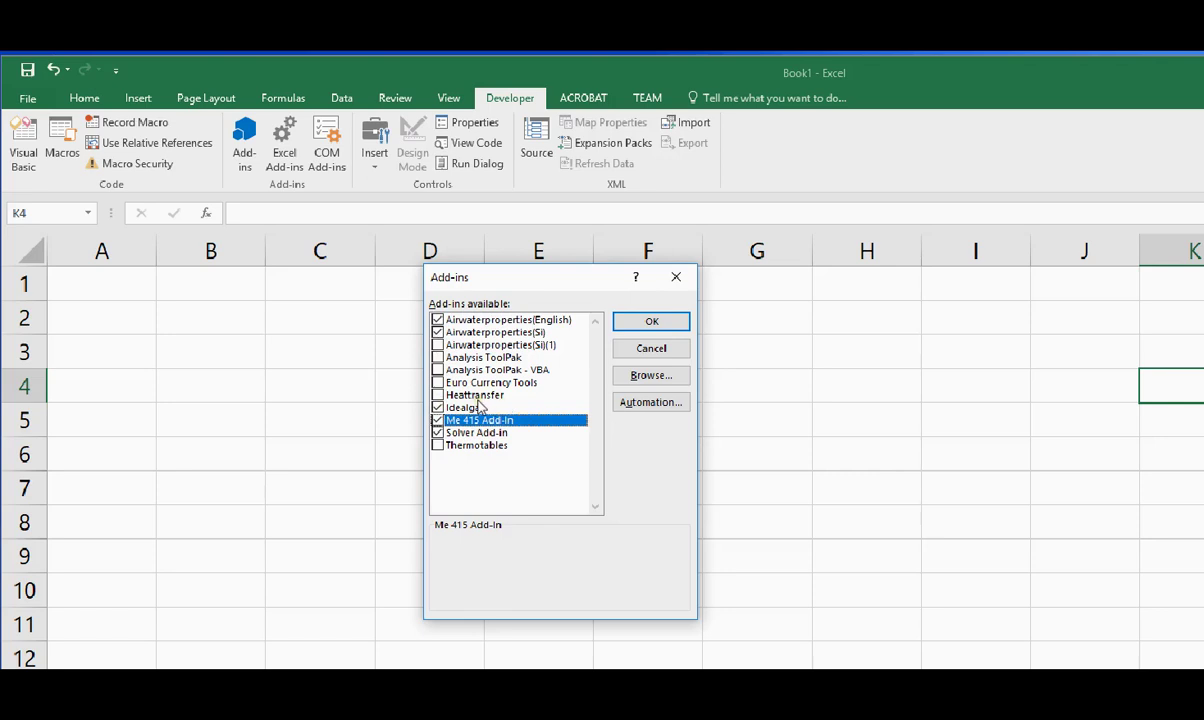
click(439, 395)
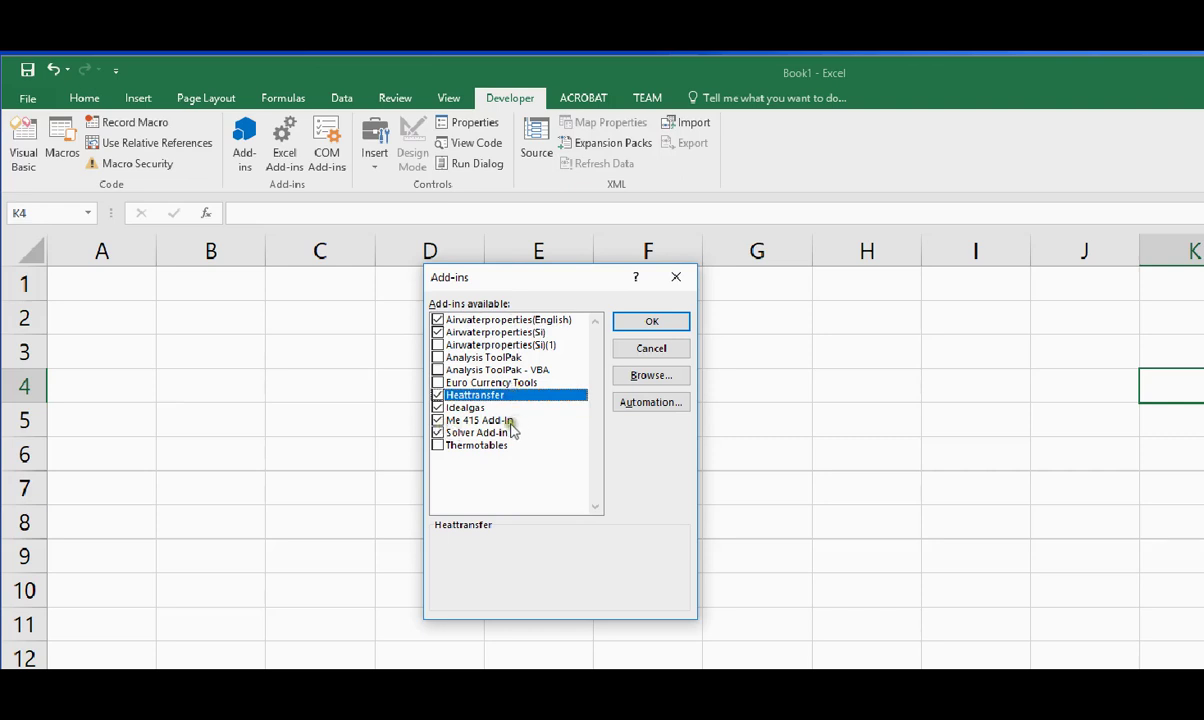
click(660, 322)
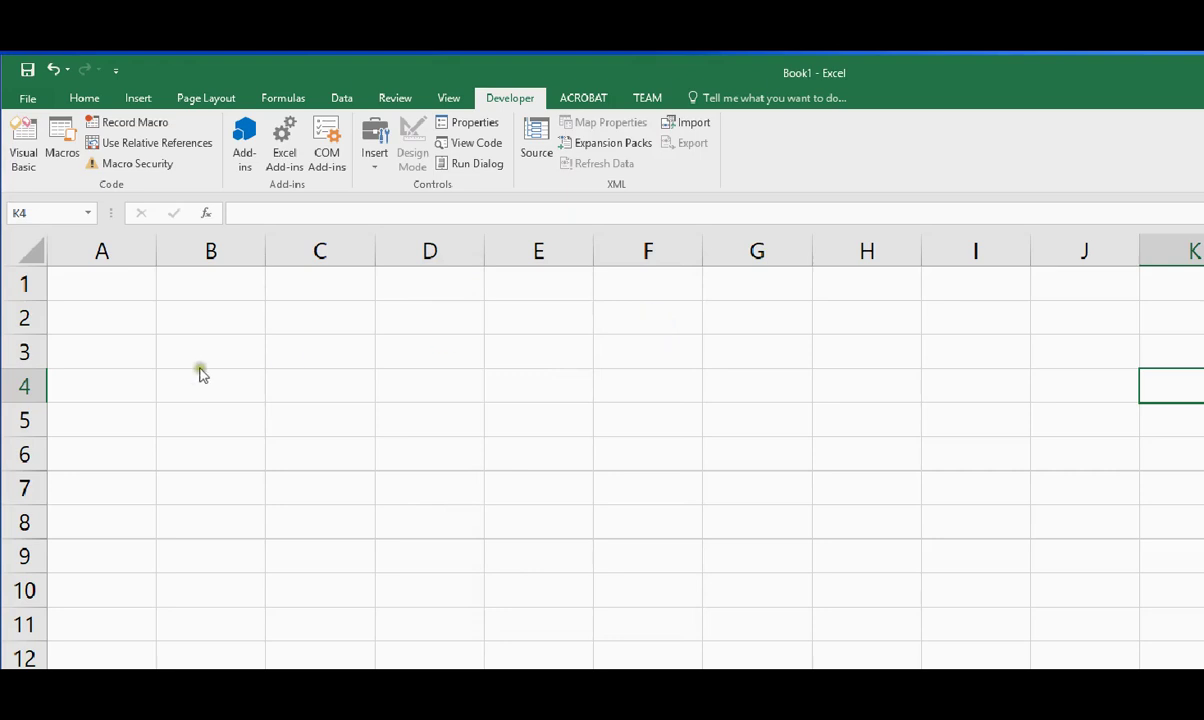
Step: Open the Insert Function dialog for cell A5 and list the functions of the ME415 category
scroll(200, 373, down, 5)
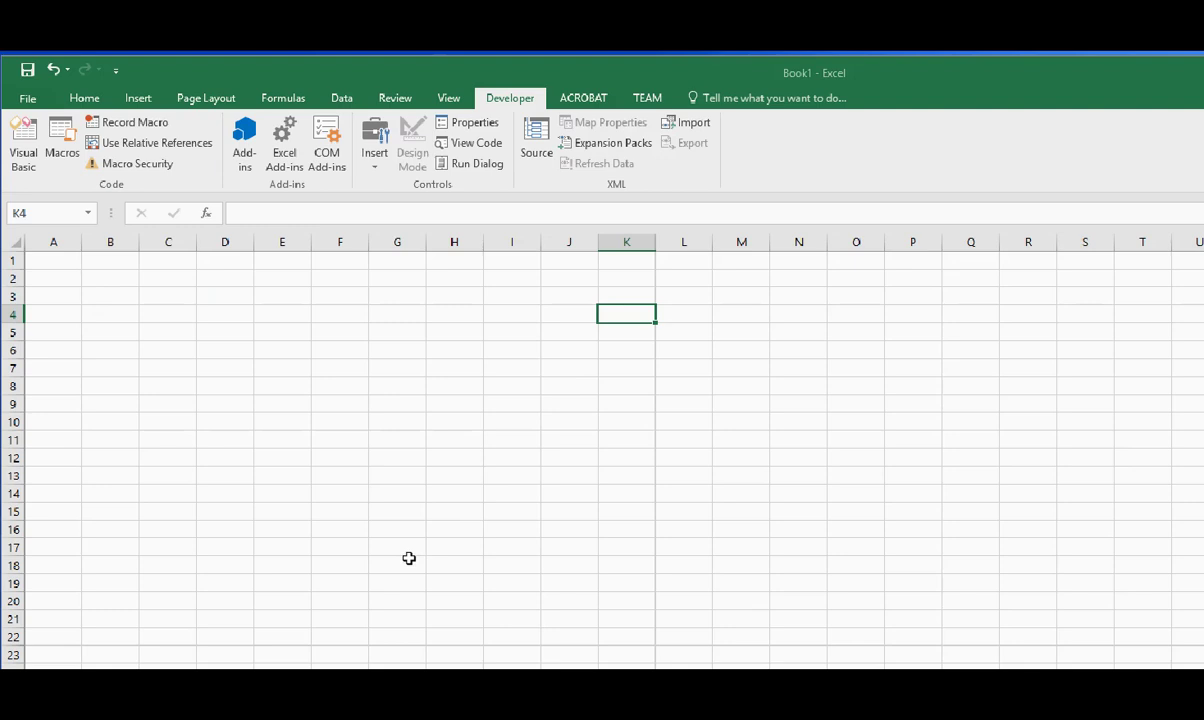
click(379, 513)
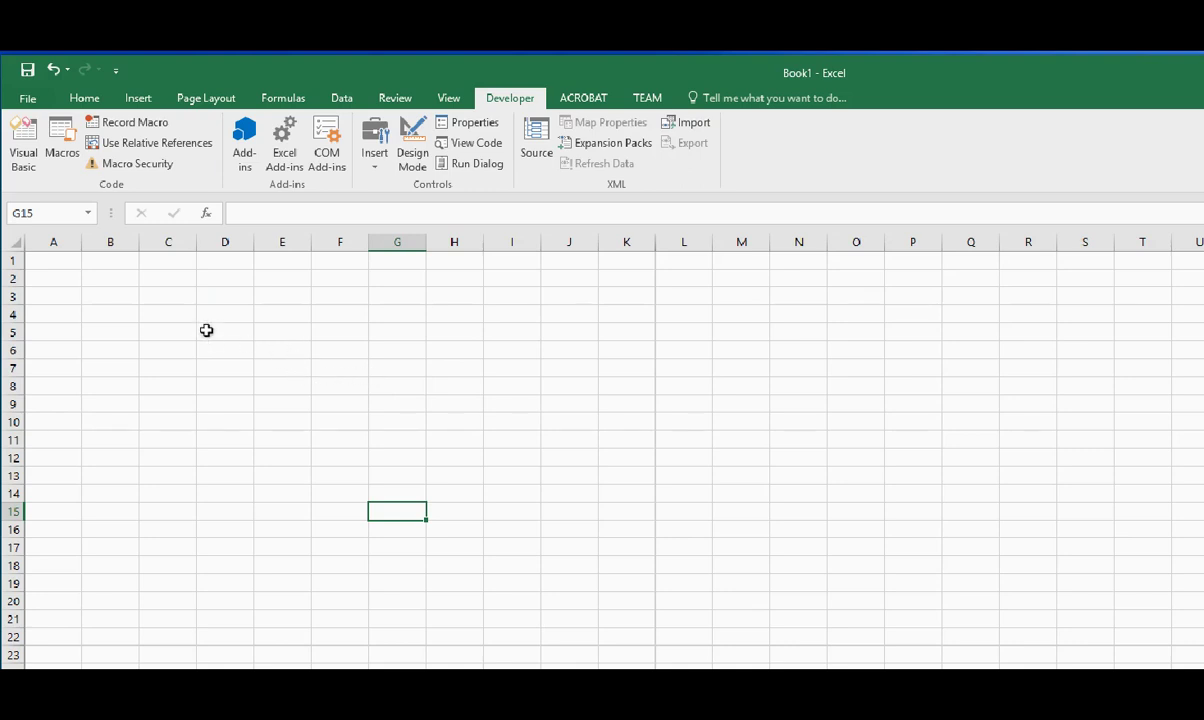
click(52, 334)
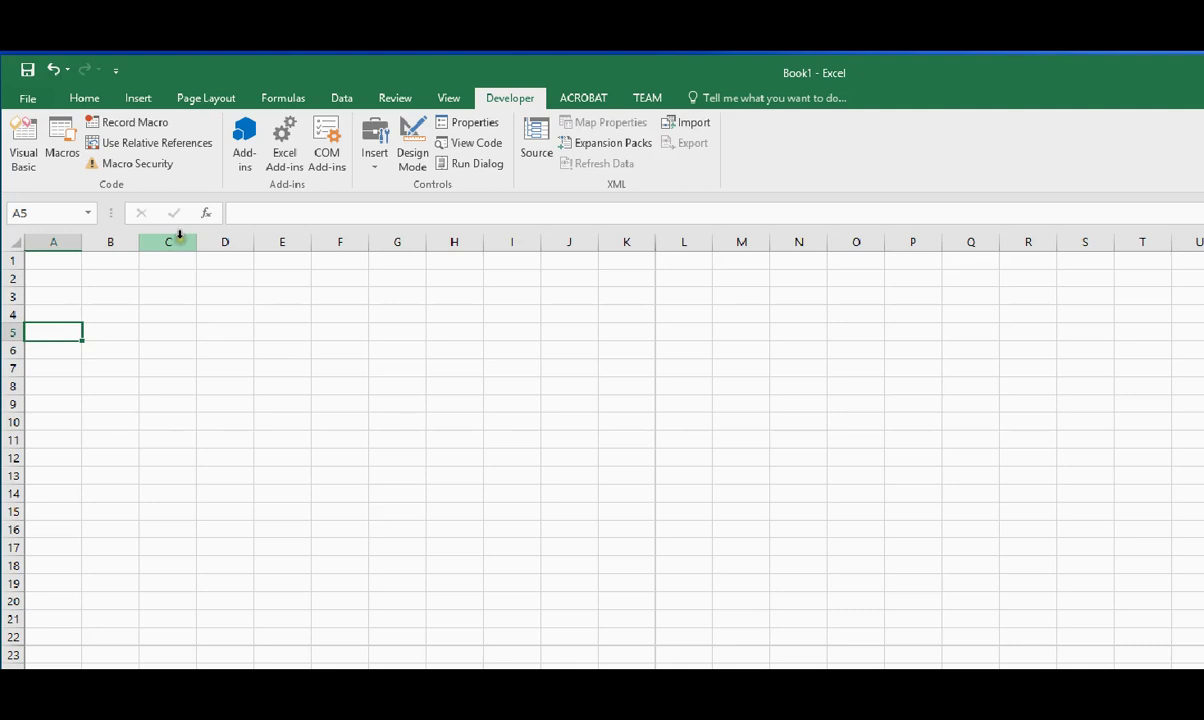
click(207, 215)
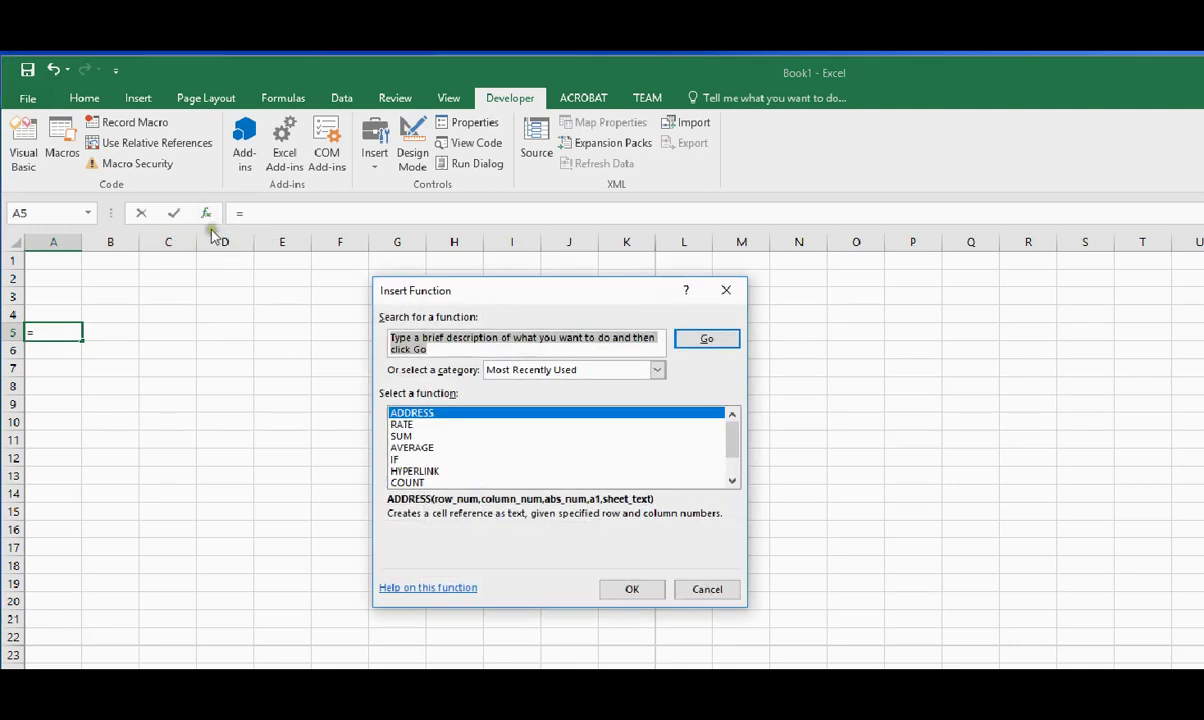
click(716, 589)
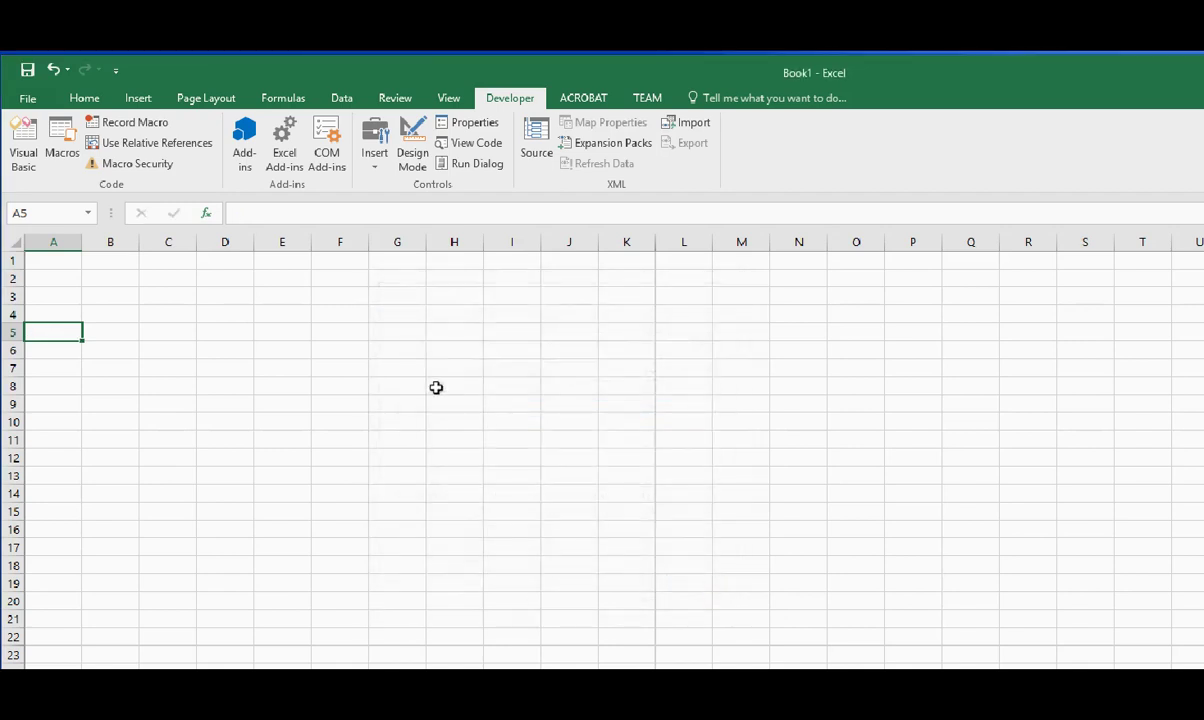
click(207, 217)
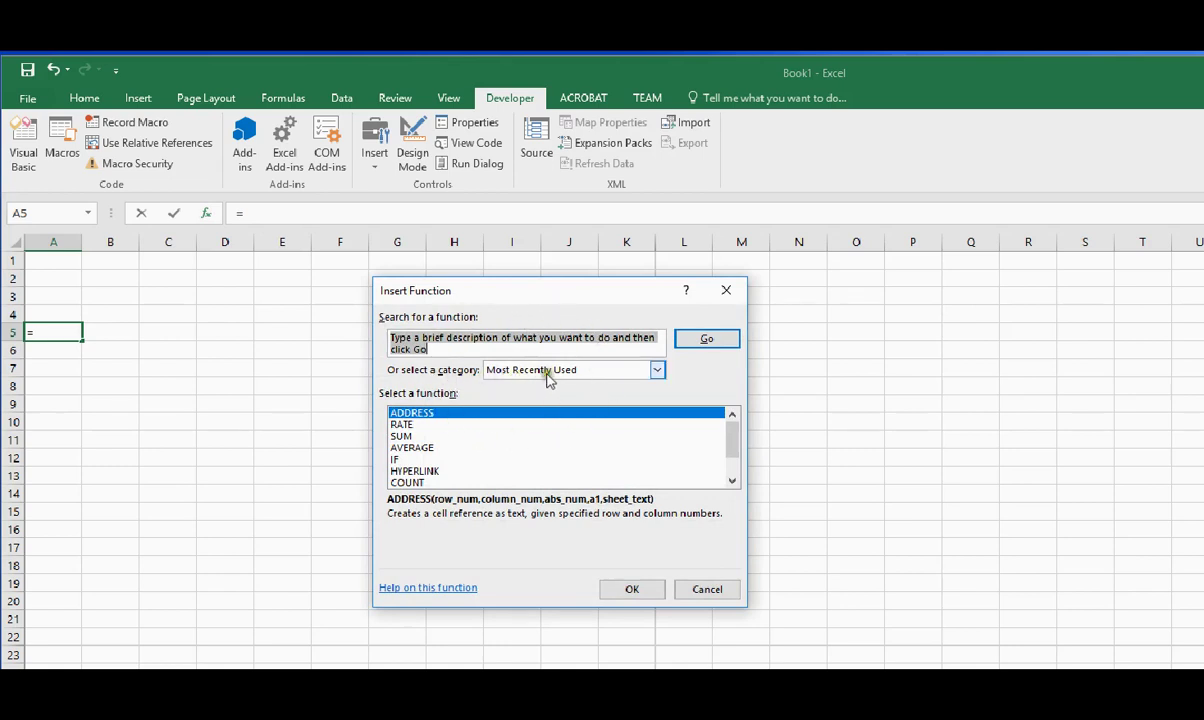
click(656, 370)
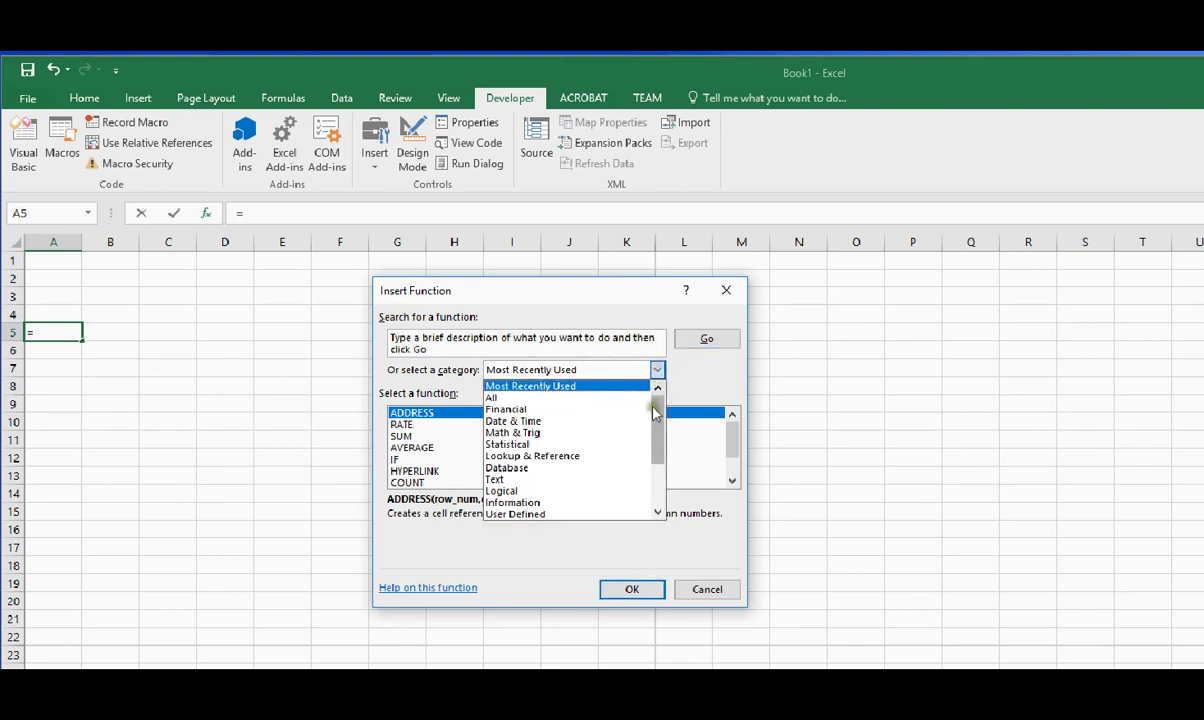
drag(658, 425, 662, 478)
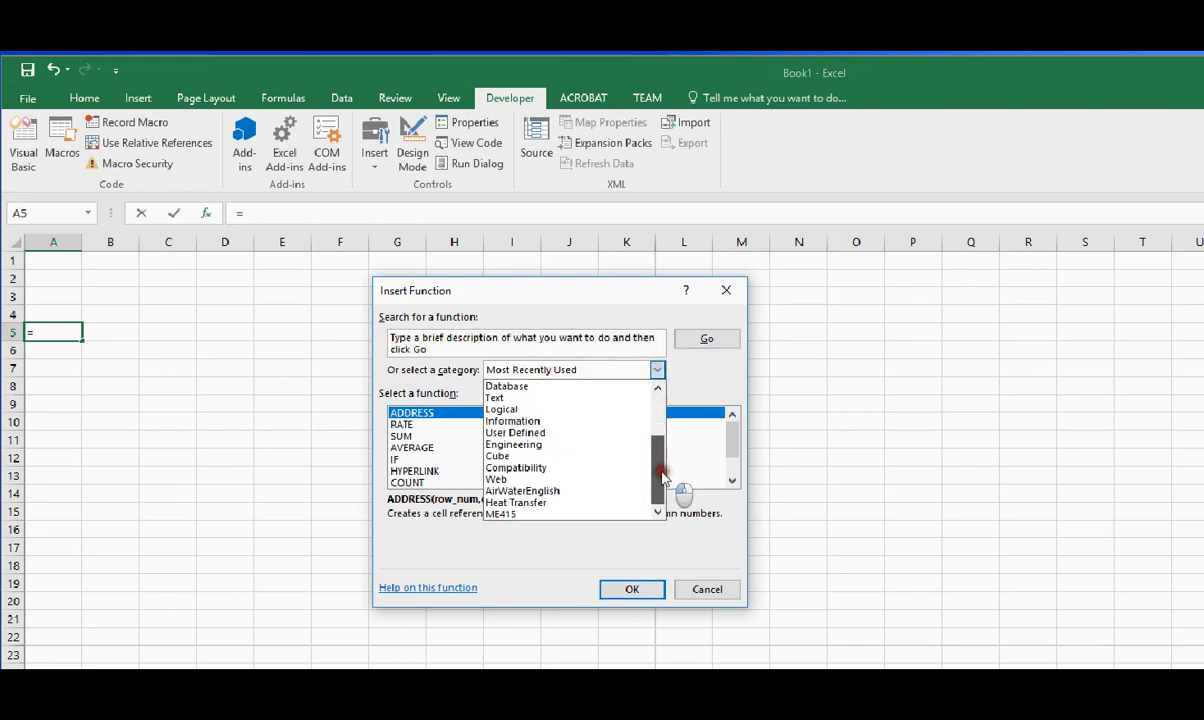
click(562, 515)
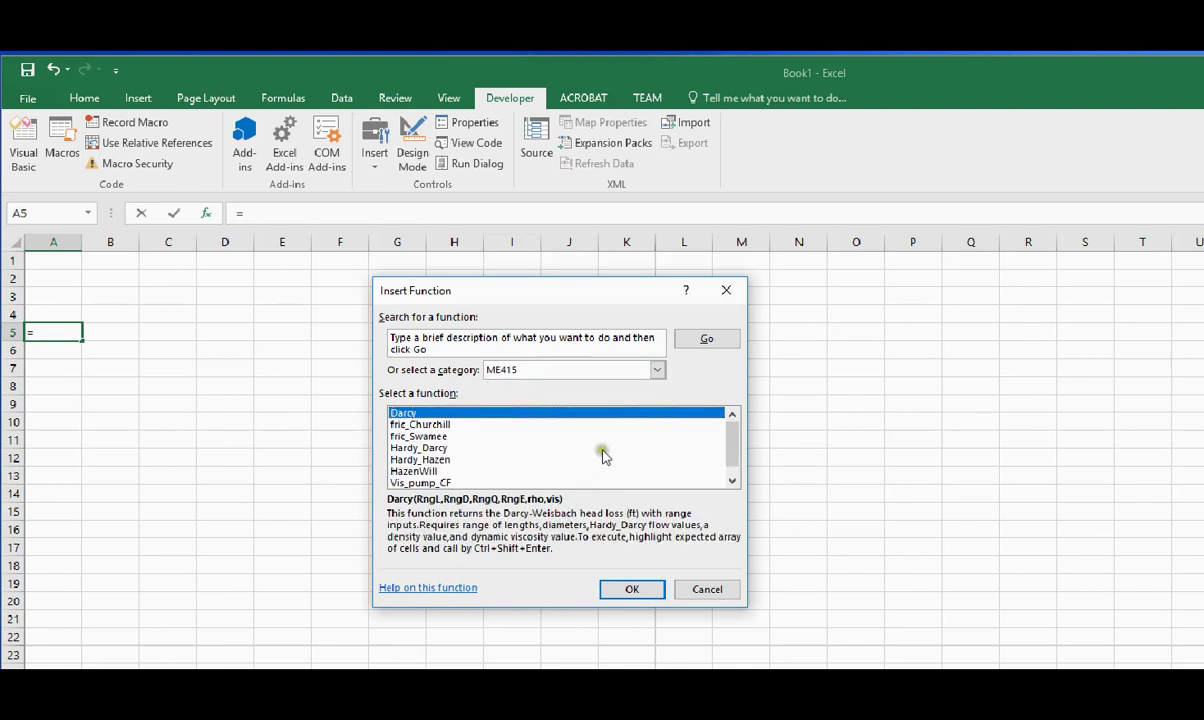
Step: Review the descriptions of the fric_Churchill, fric_Swamee and Hardy_Darcy functions, ending with fric_Churchill selected
click(400, 424)
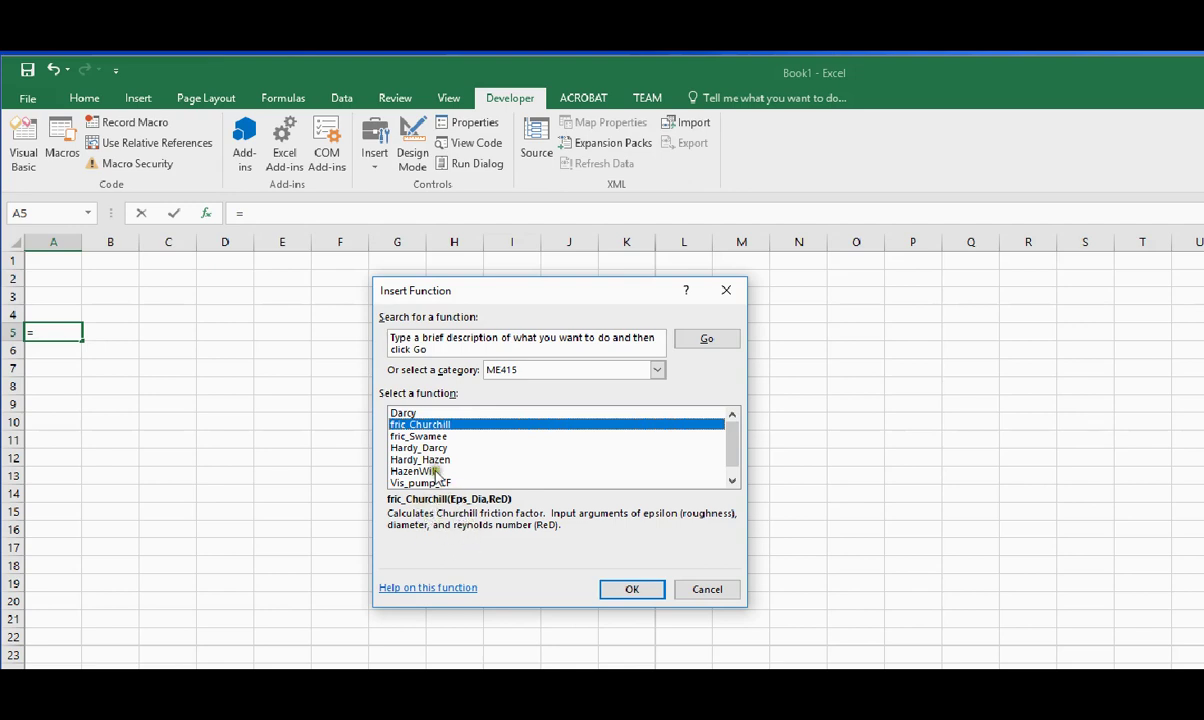
click(425, 437)
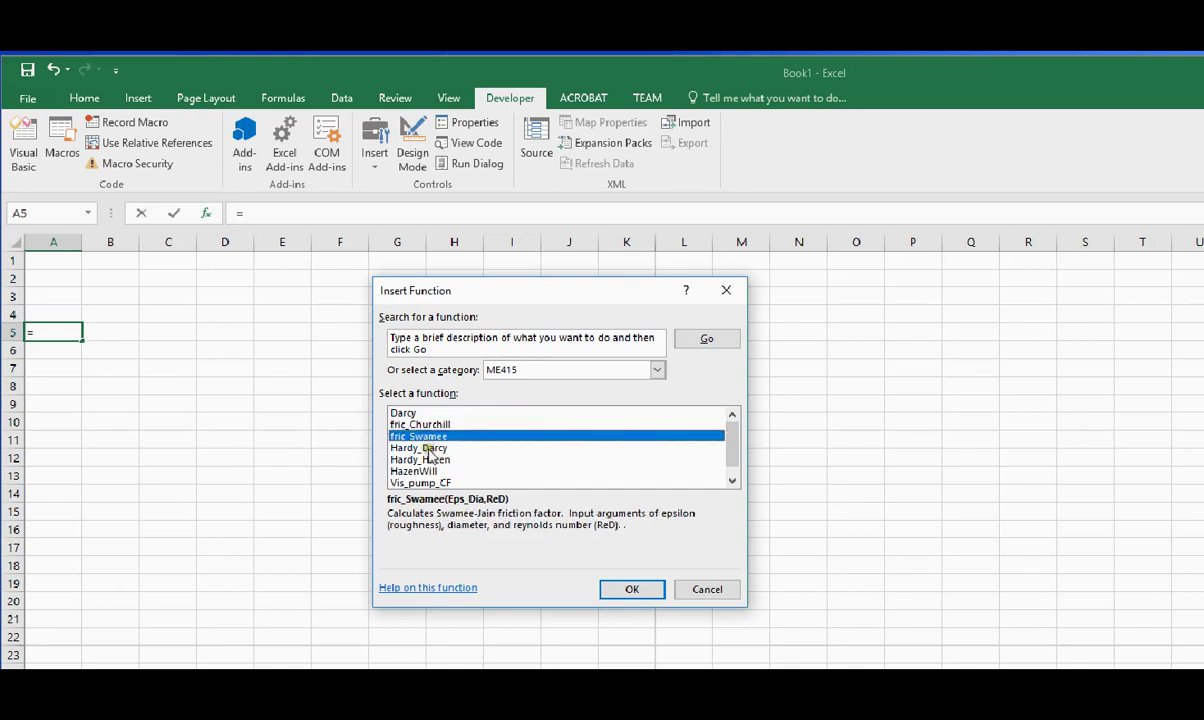
click(418, 447)
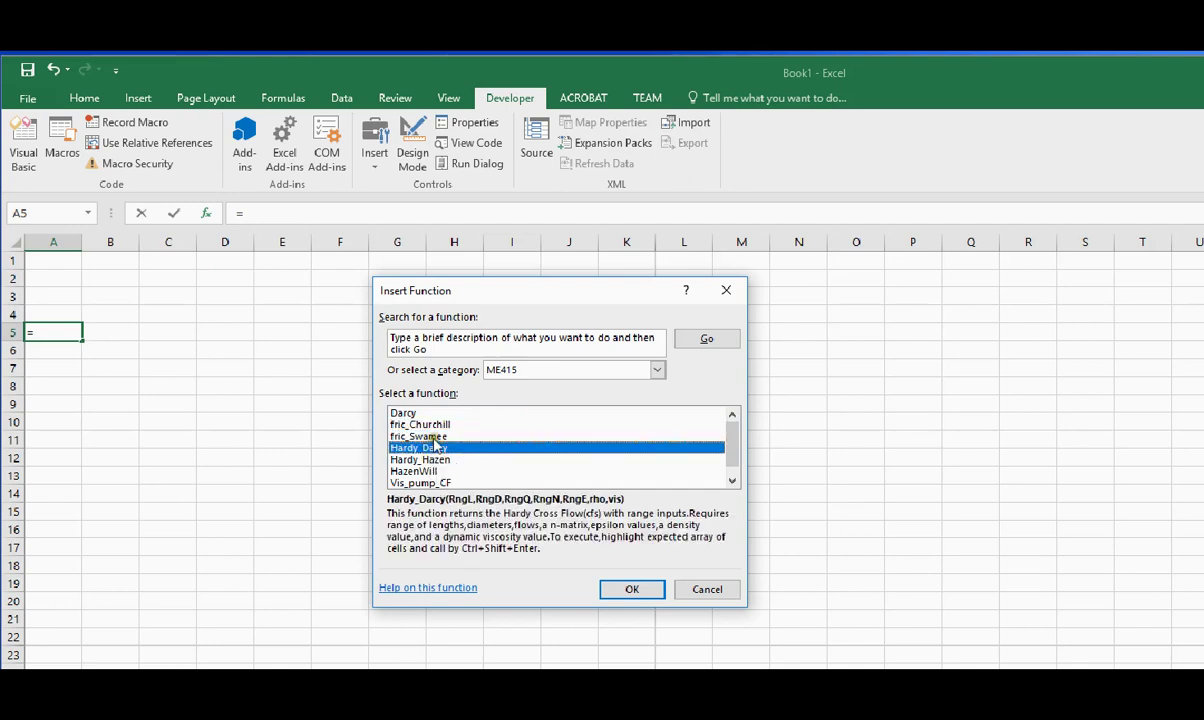
click(420, 436)
click(436, 425)
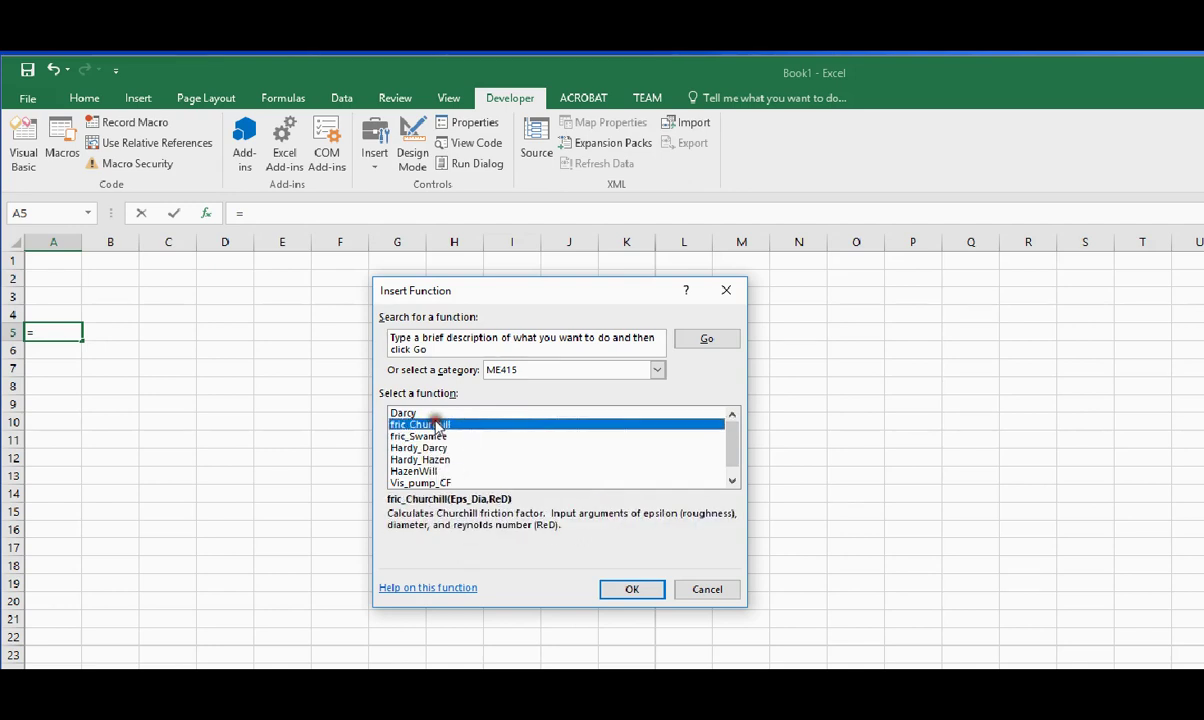
Step: View the help topic for the fric_Churchill function, then close it and cancel the function insertion
click(630, 589)
click(417, 589)
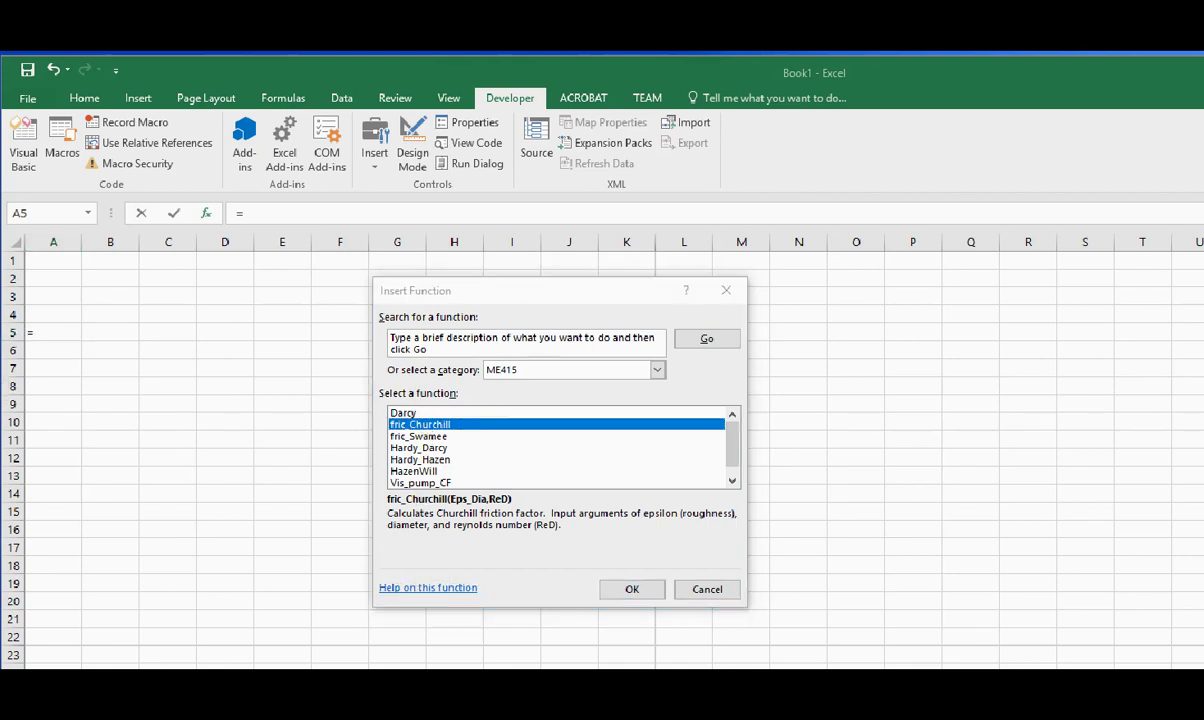
drag(228, 167, 557, 224)
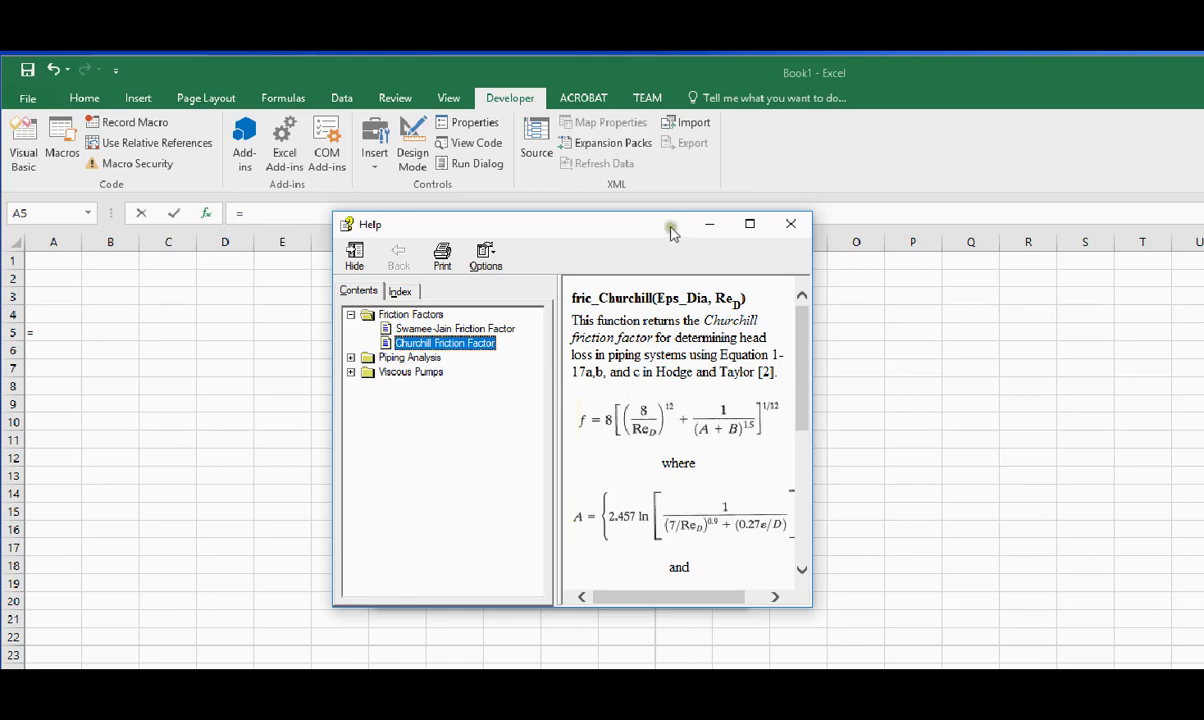
drag(659, 234, 1043, 256)
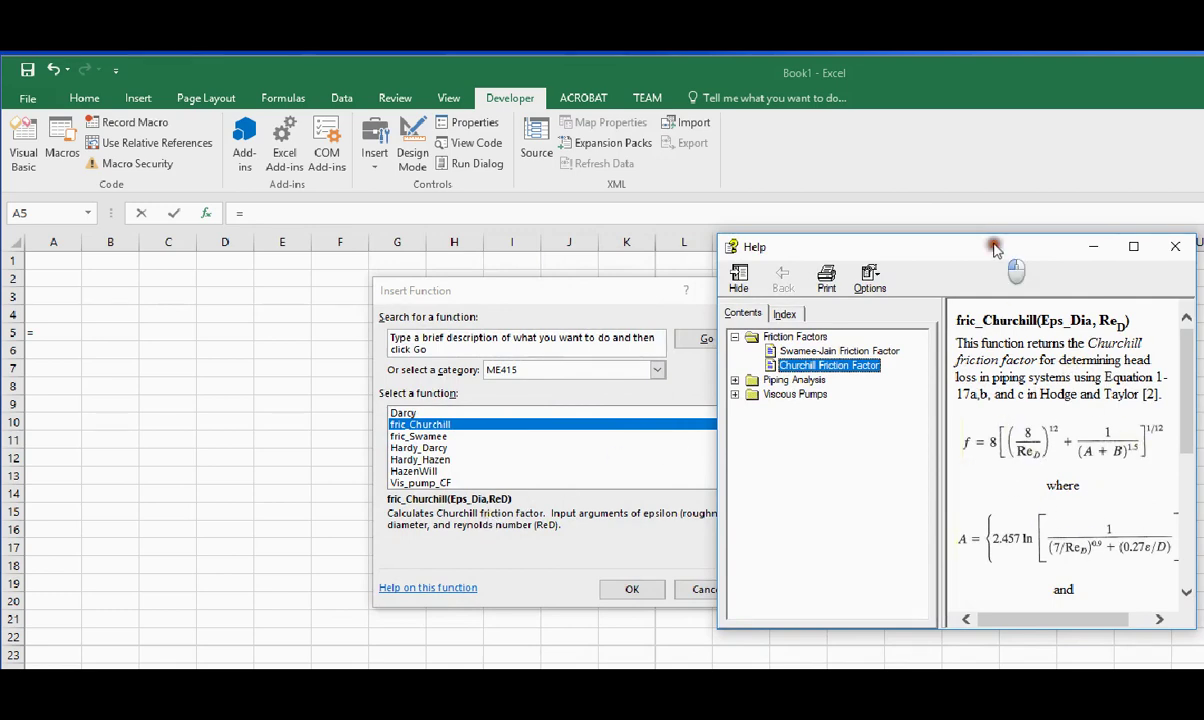
drag(993, 247, 706, 208)
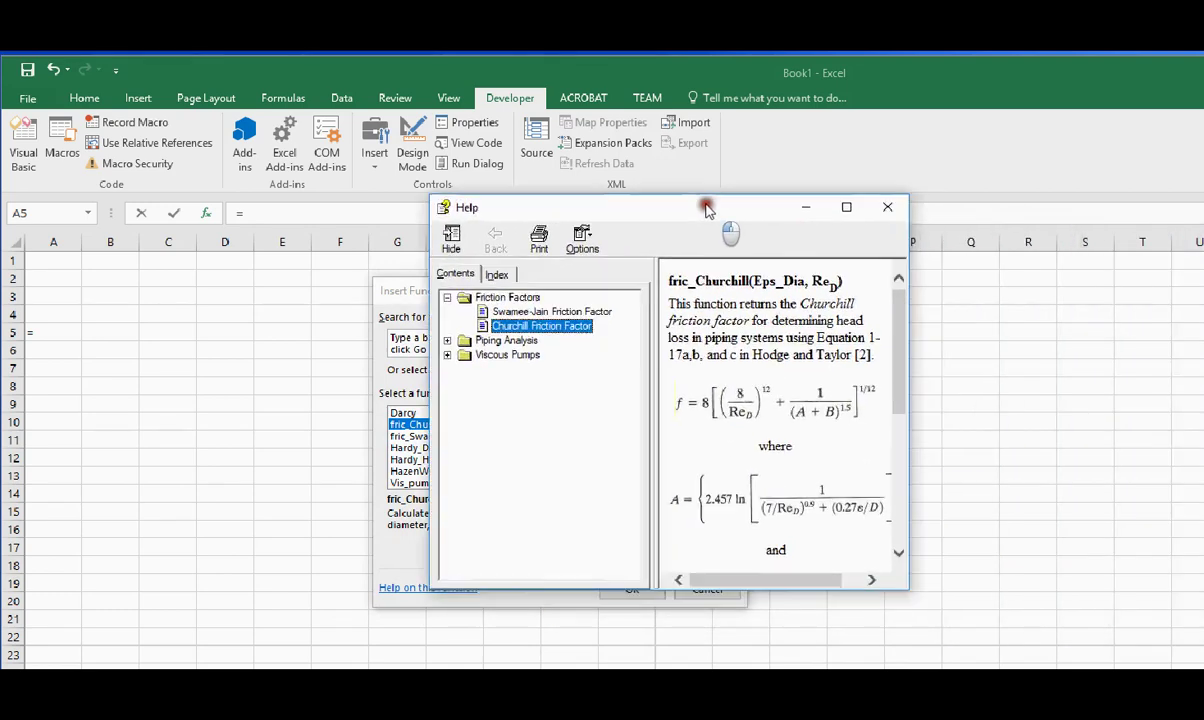
click(887, 207)
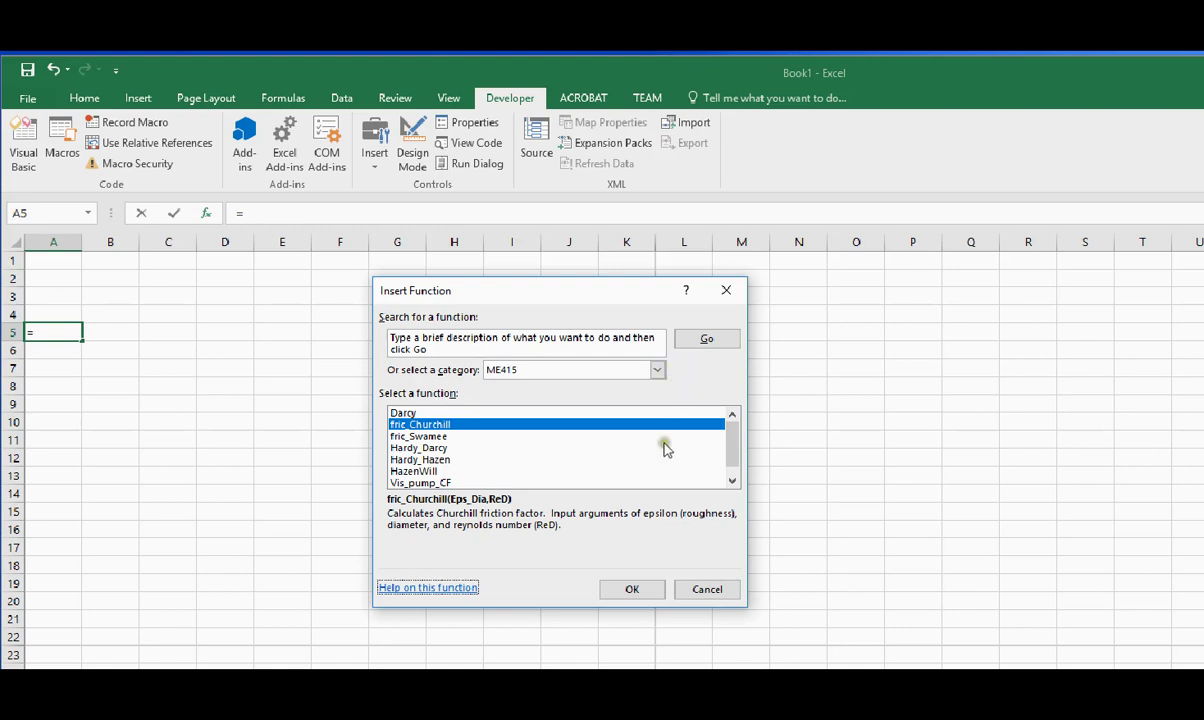
click(707, 590)
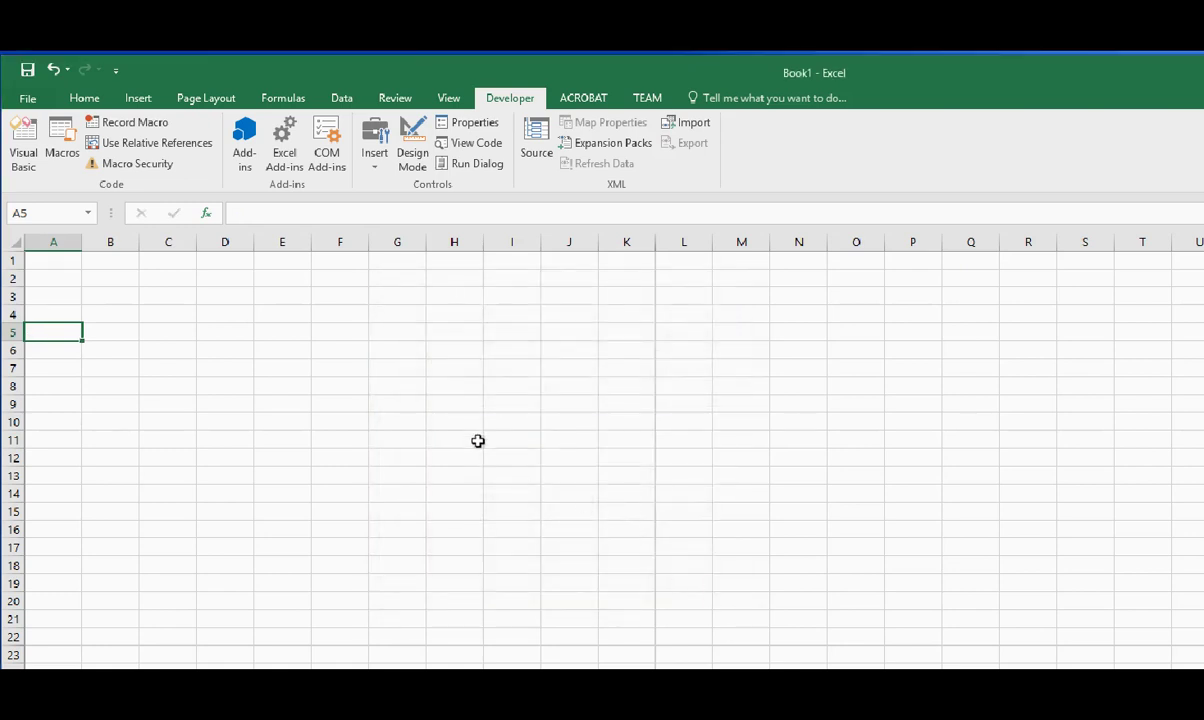